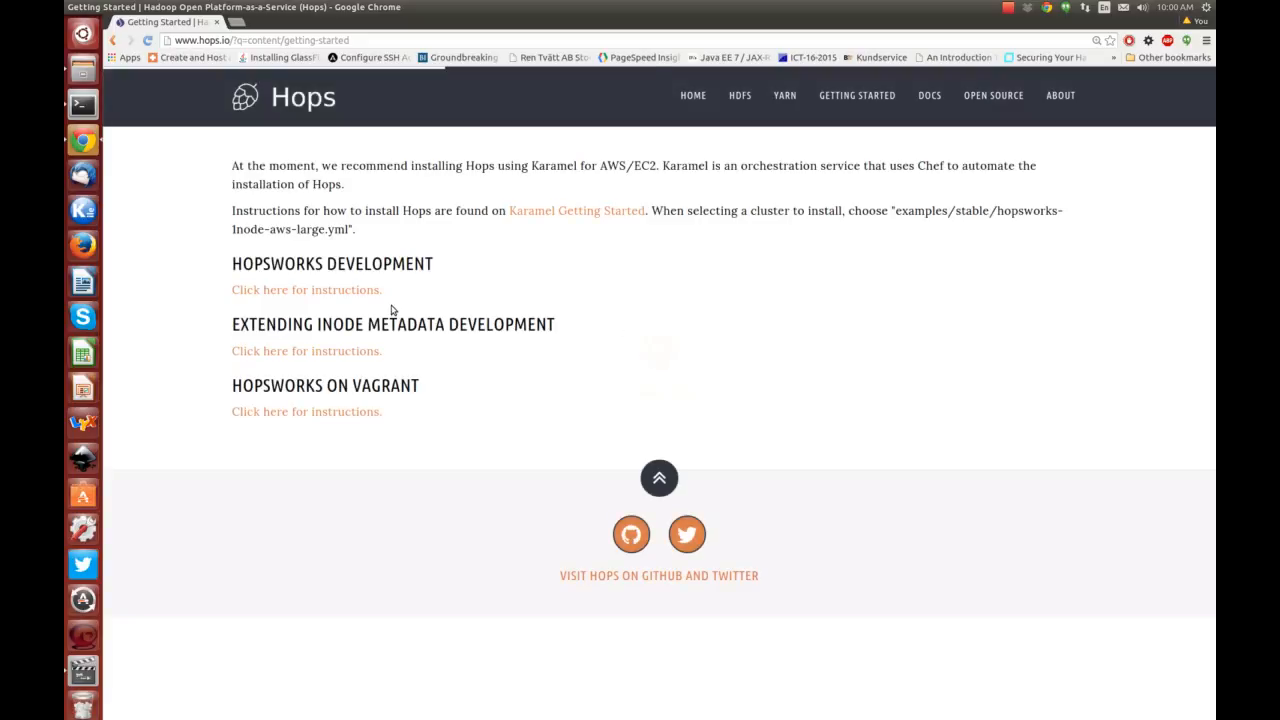
Follow hops.io's Karamel Getting Started link to the Linux/Apple installation instructions.
click(567, 214)
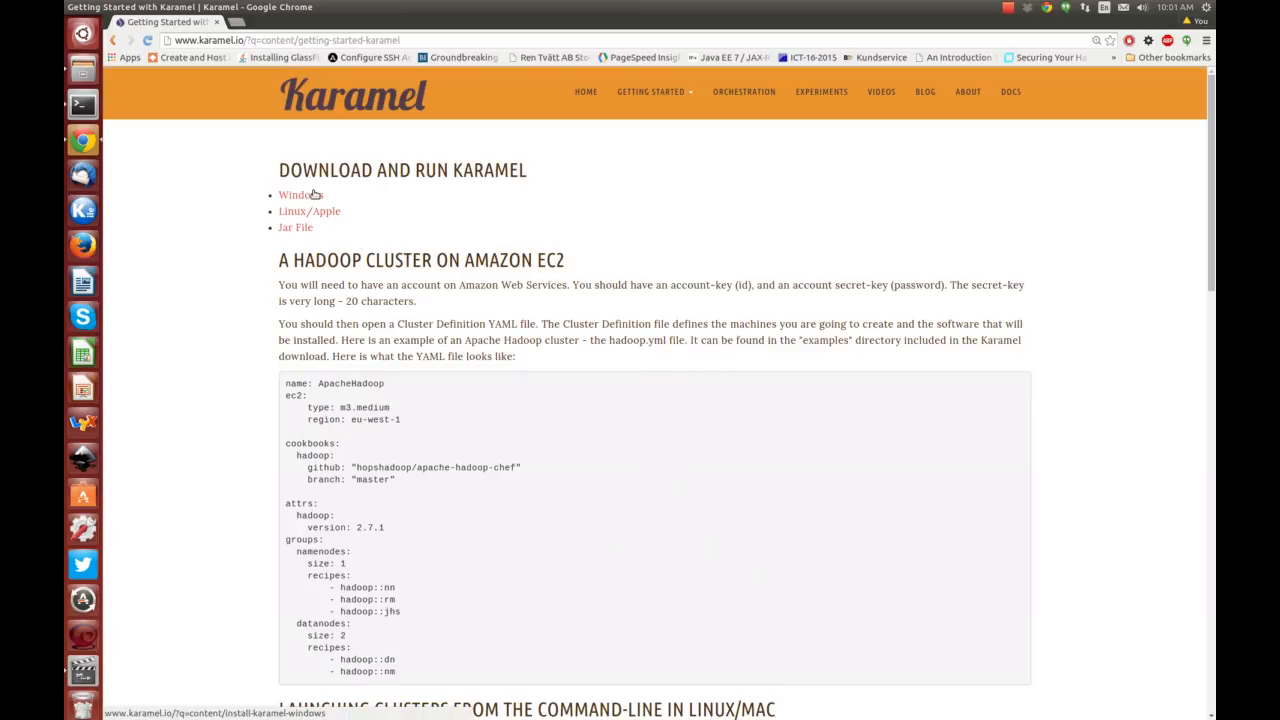
click(327, 213)
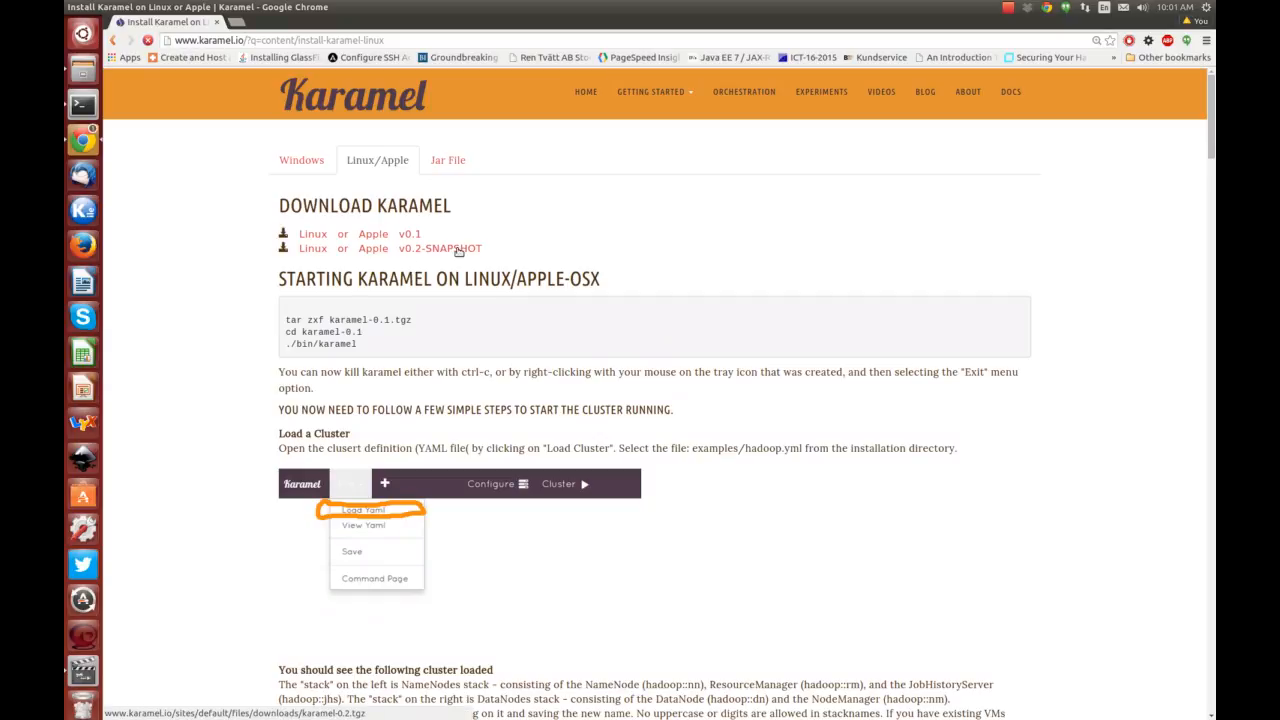
Download Karamel v0.2-SNAPSHOT and extract its karamel-0.2 folder into Downloads, replacing all files.
click(458, 249)
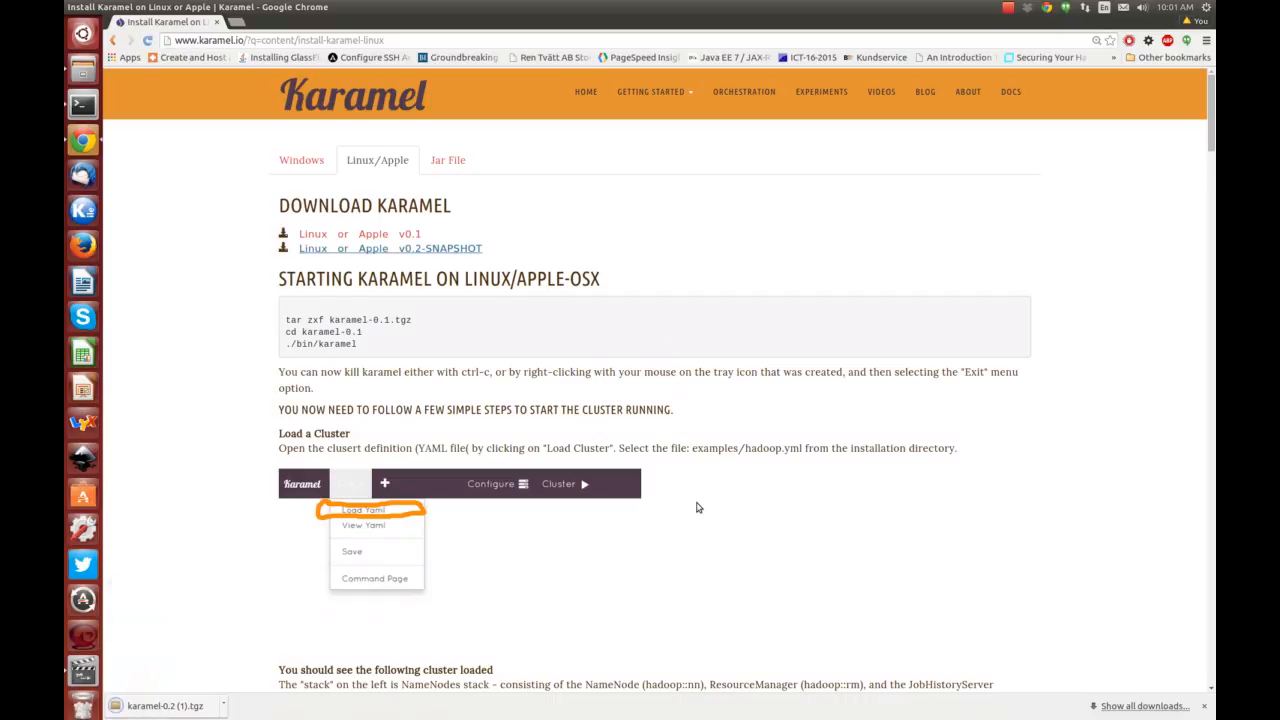
click(160, 706)
click(154, 88)
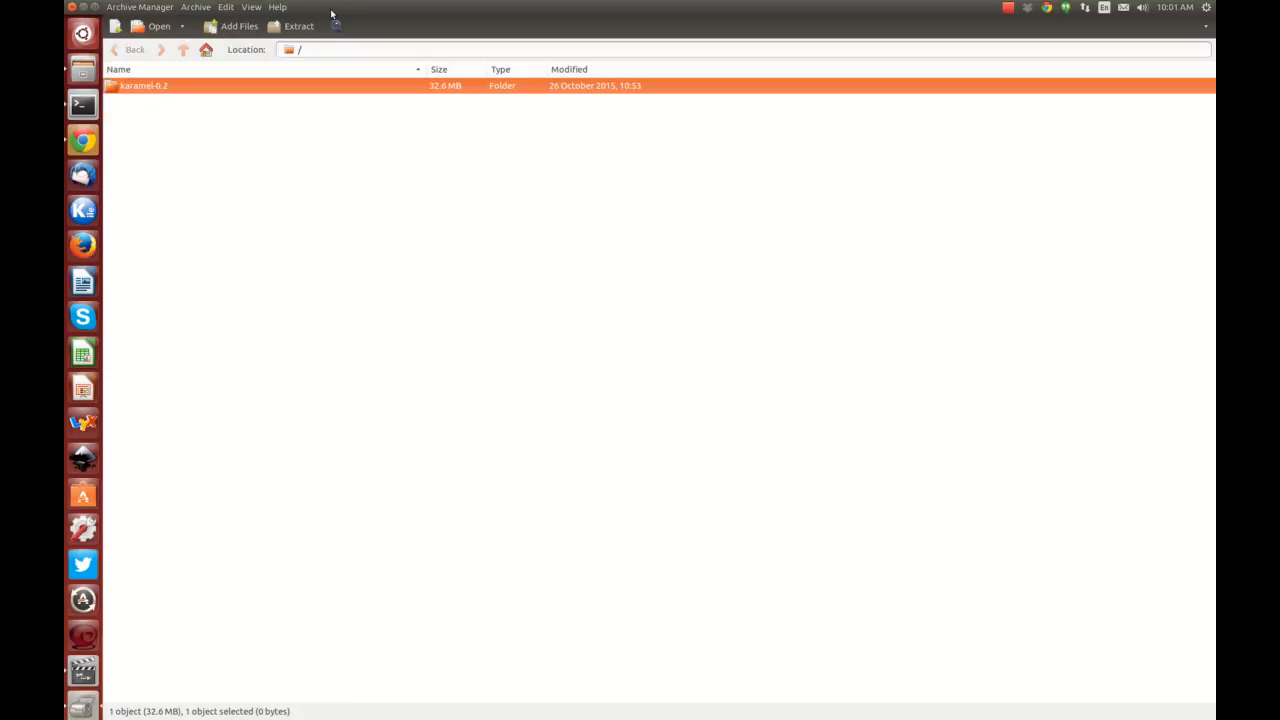
click(317, 22)
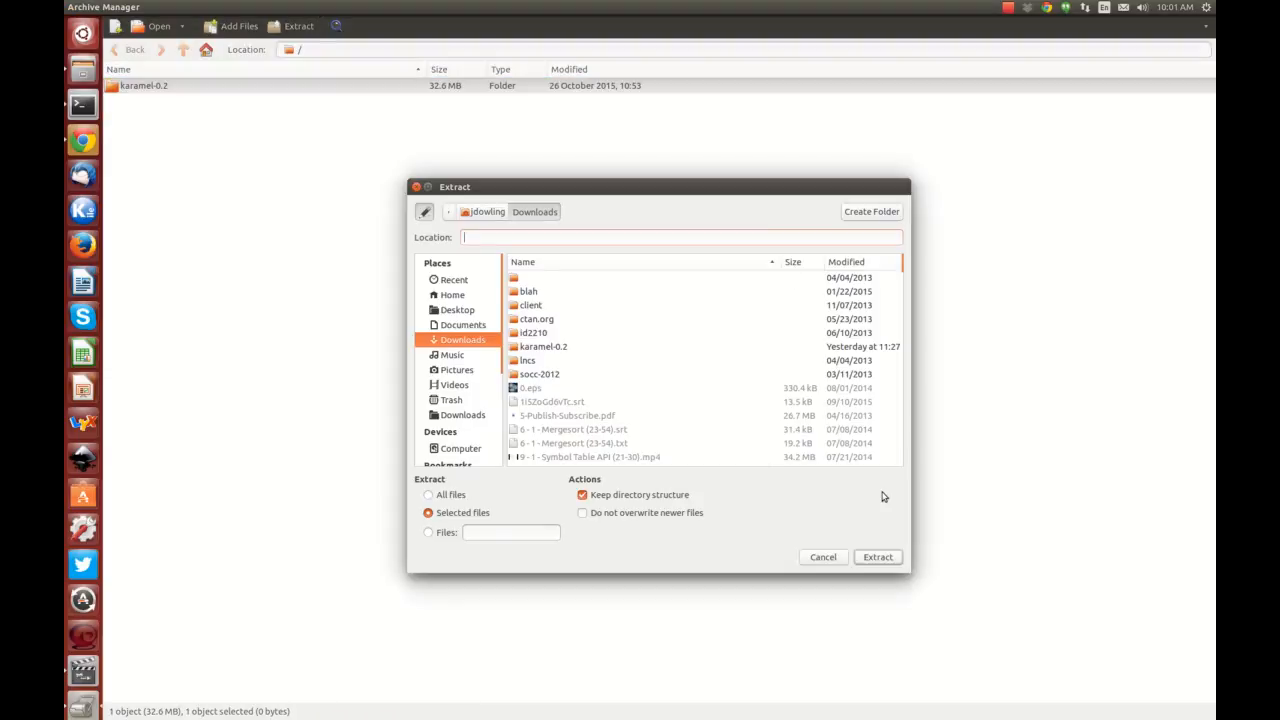
click(878, 557)
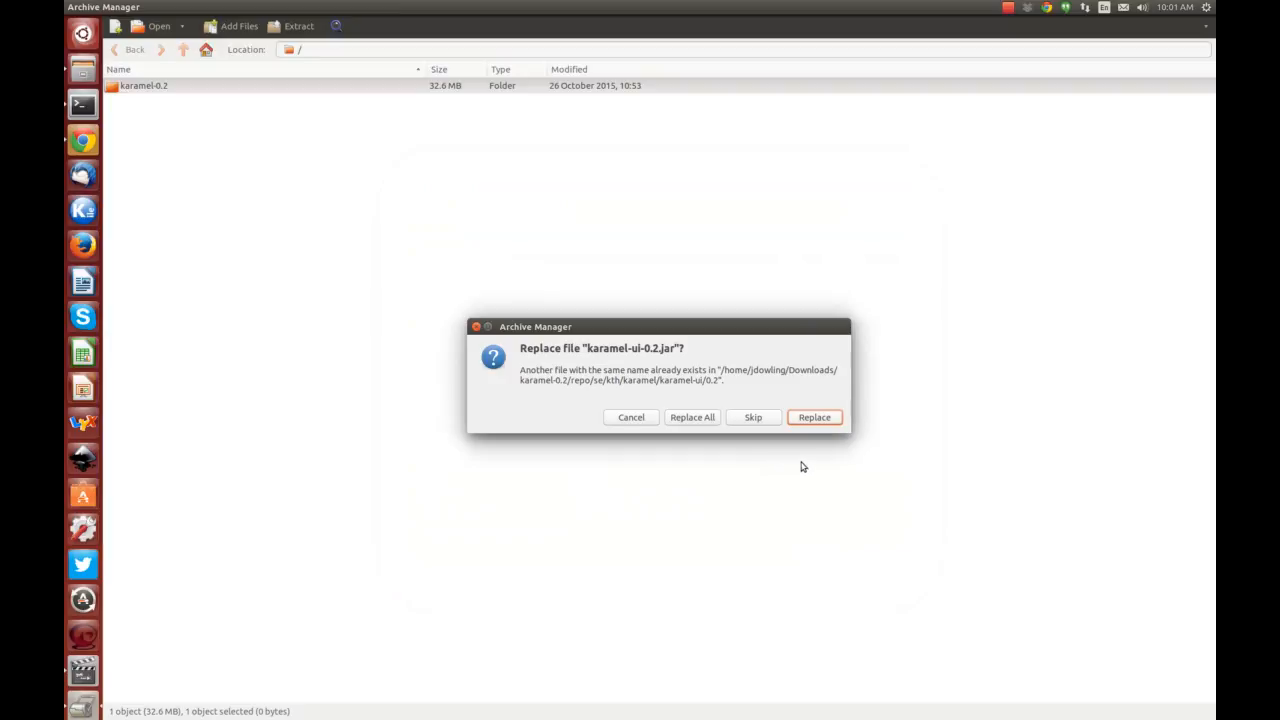
click(694, 420)
In the terminal, change into Downloads and then into the karamel-0.2 folder.
key(alt+Tab)
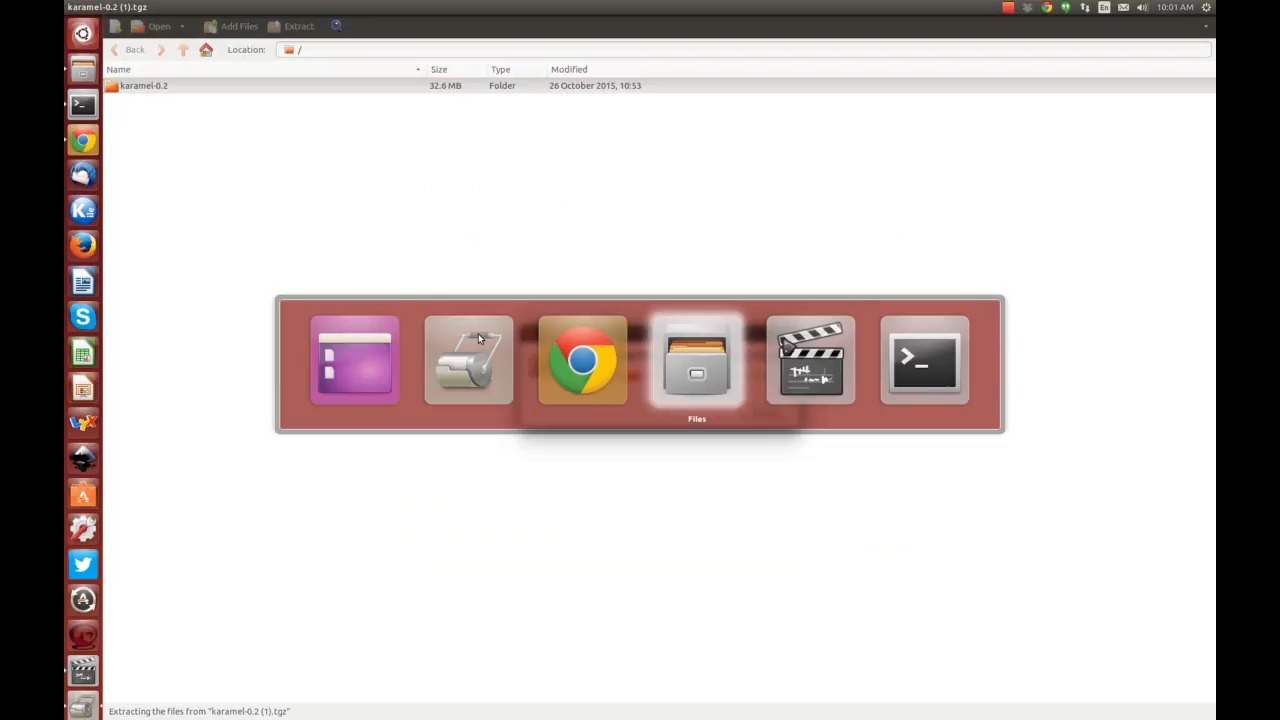
text(cd)
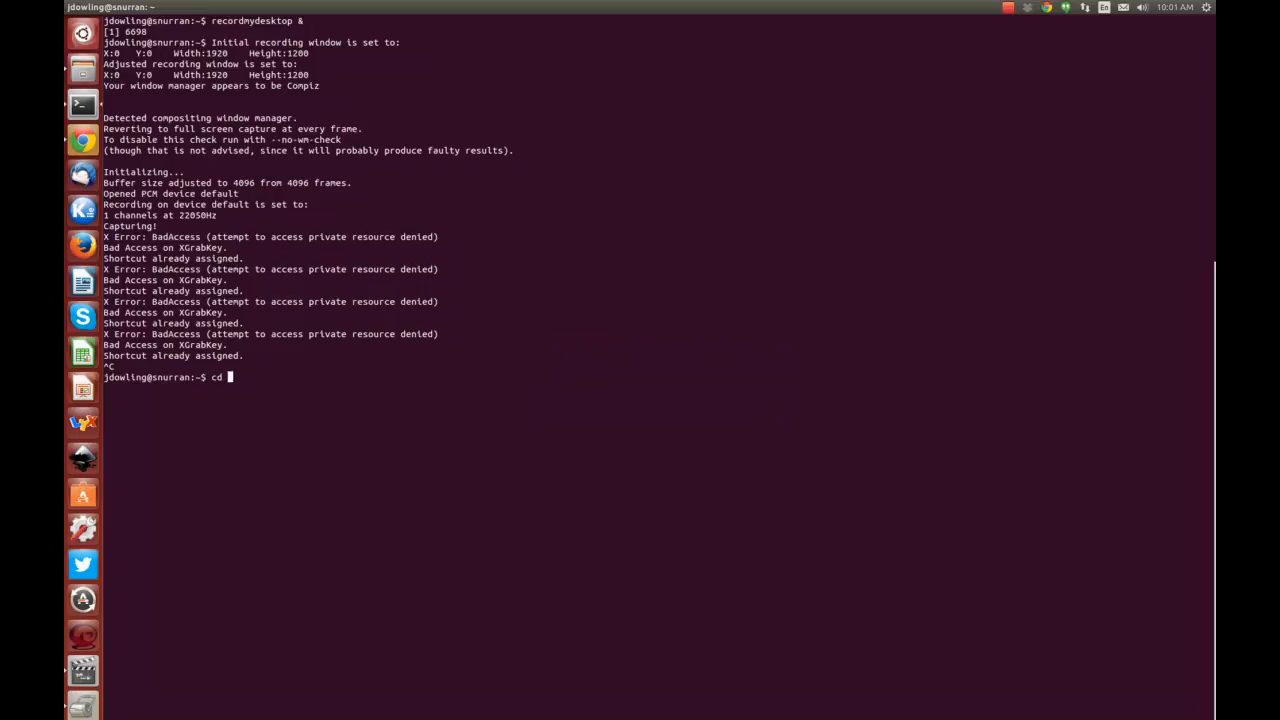
key(ctrl+l)
text(Downloads)
key(Return)
text(cd k)
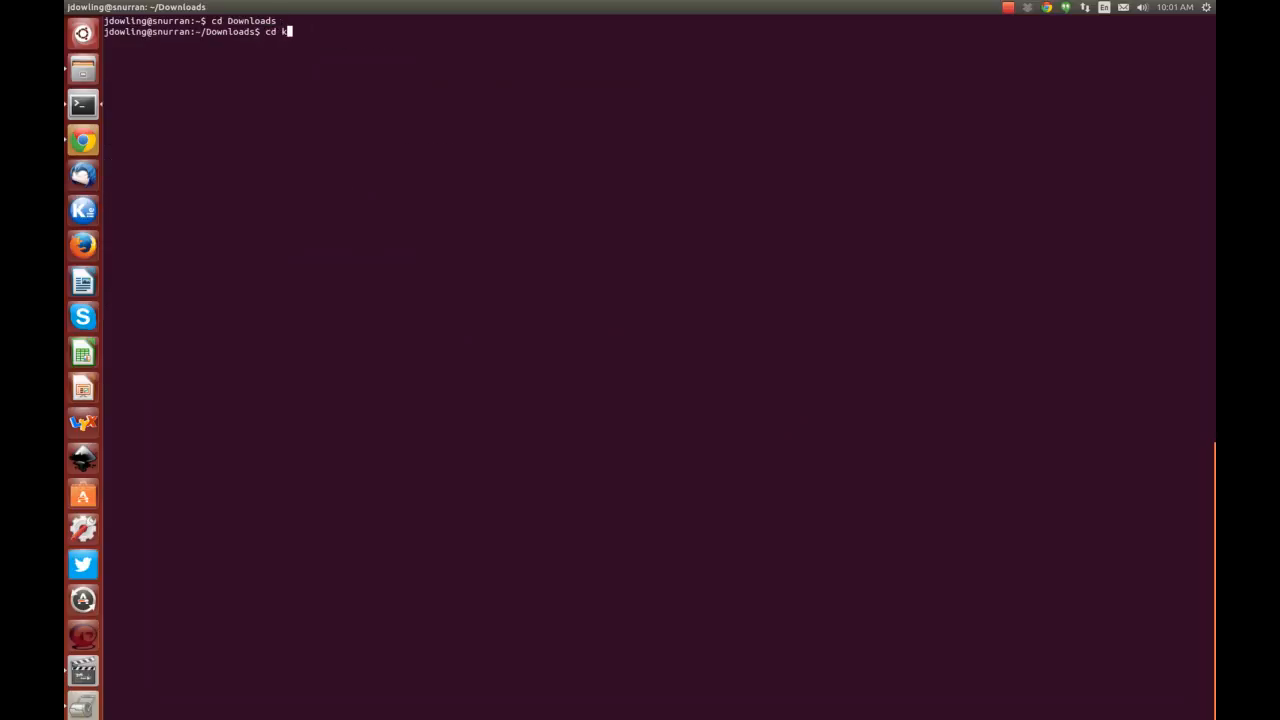
text(ara)
key(Tab)
key(Return)
Run ./bin/karamel to start Karamel, and quit Archive Manager.
text(./k)
key(BackSpace)
text(bi)
key(Tab)
text(k)
key(Tab)
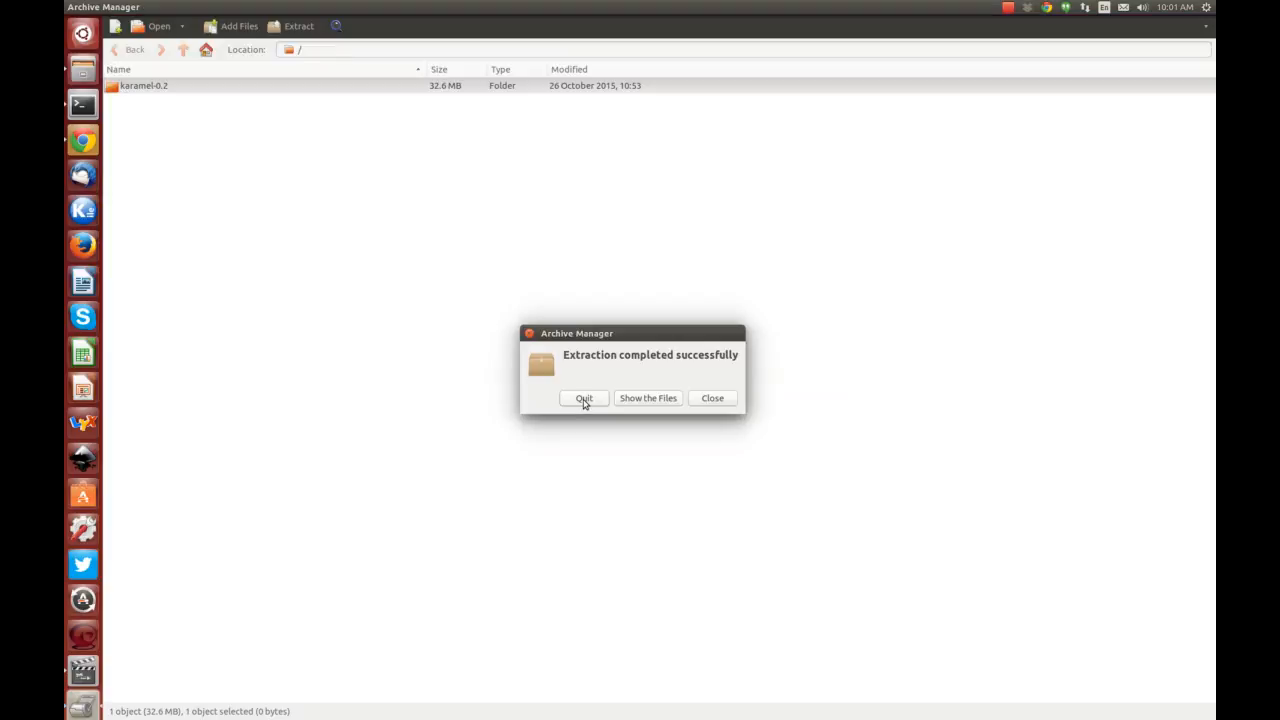
click(584, 399)
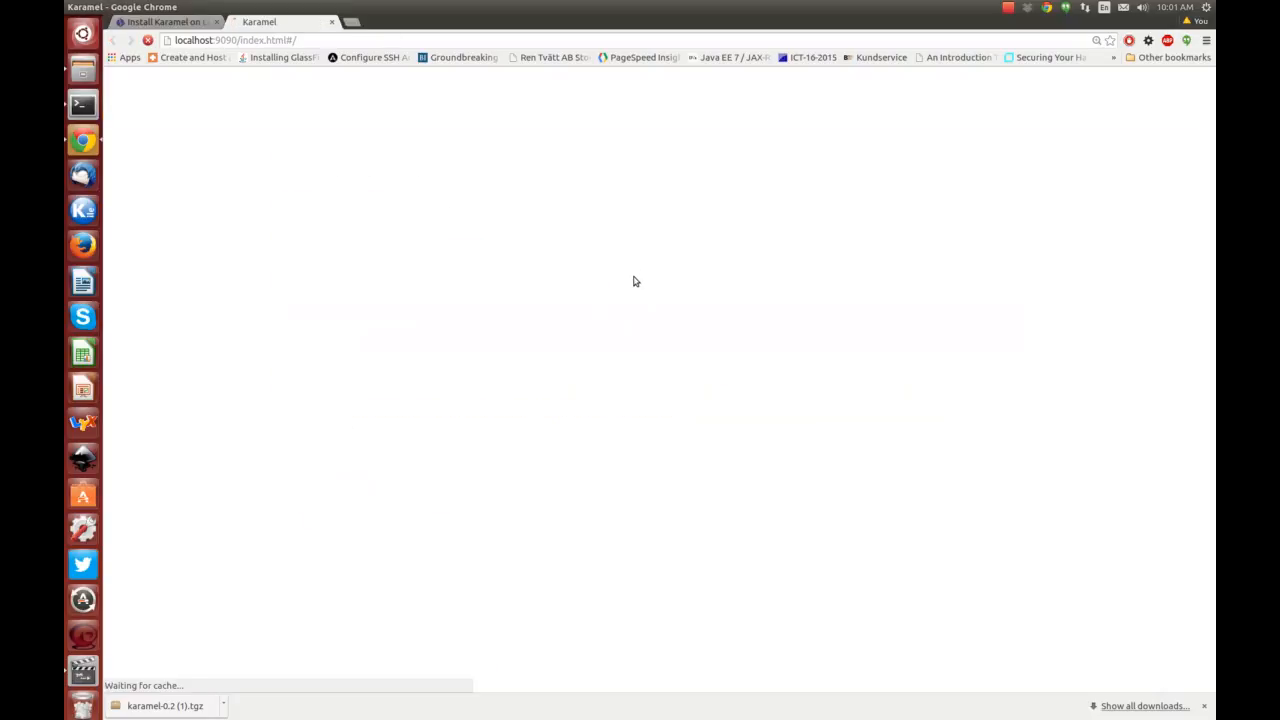
Load hopsworks-3node-aws-large.yml from karamel-0.2/examples/stable as the cluster definition.
click(1206, 707)
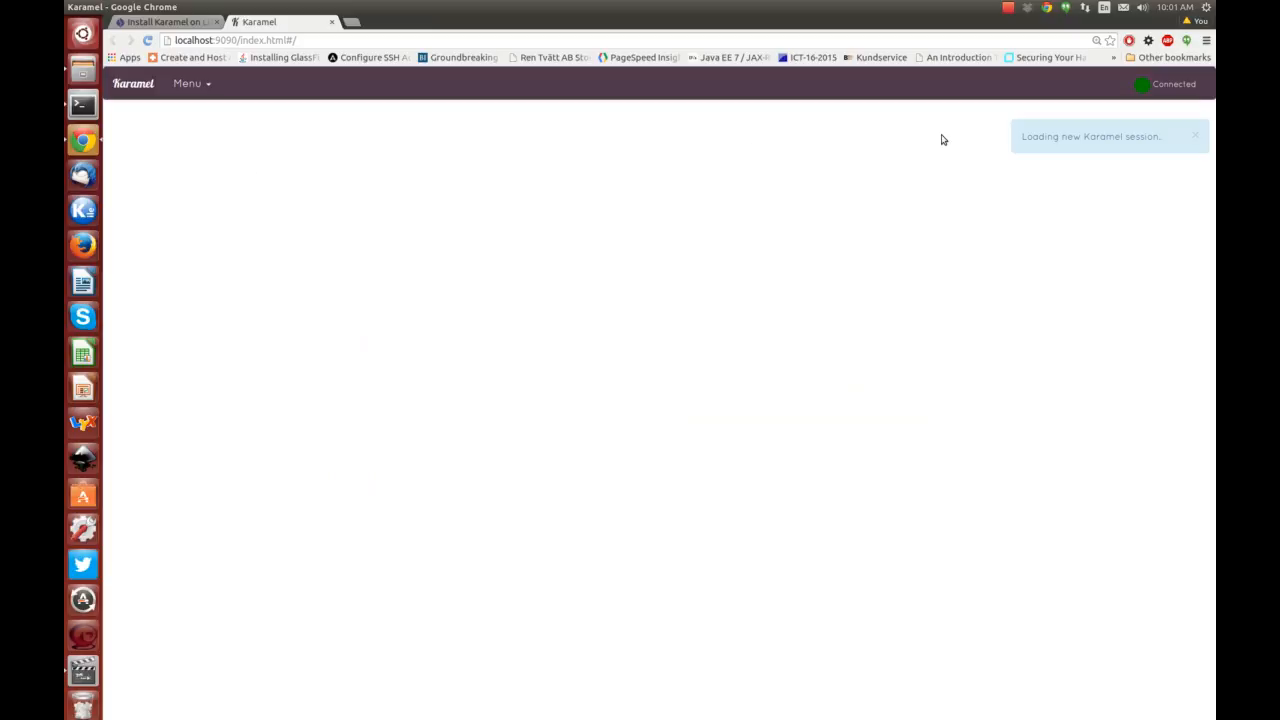
click(187, 83)
click(205, 110)
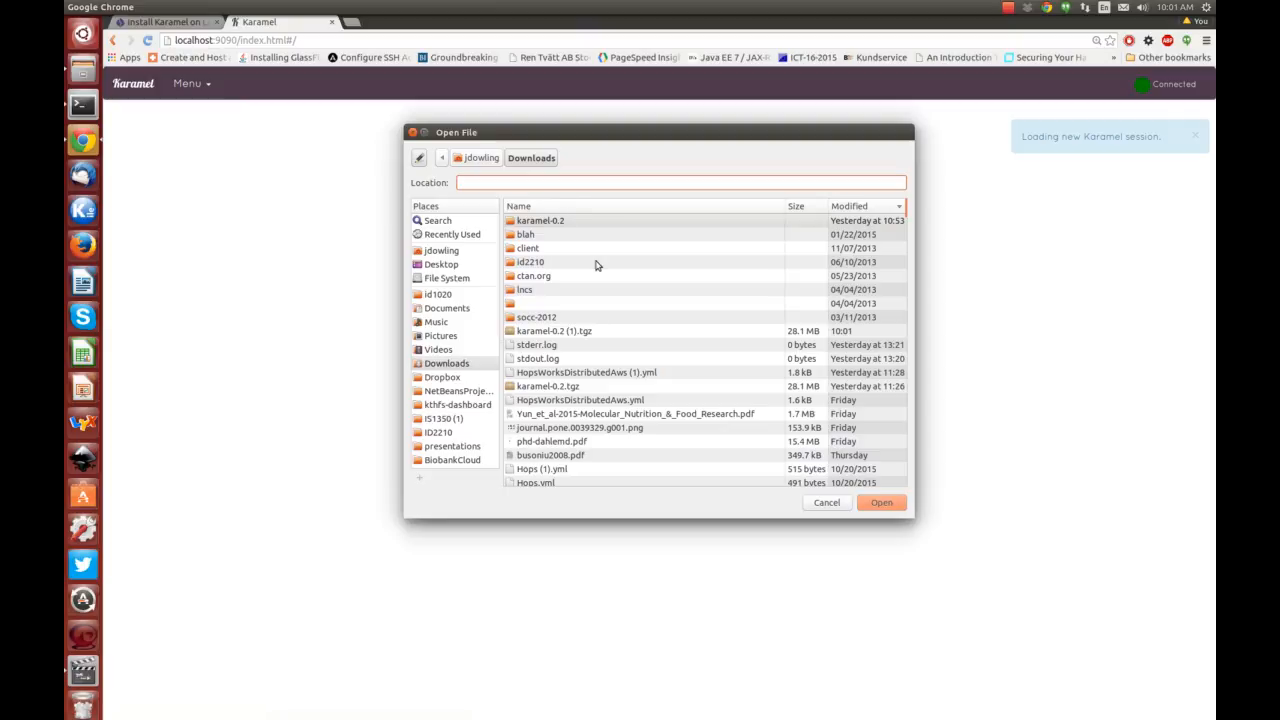
double_click(533, 222)
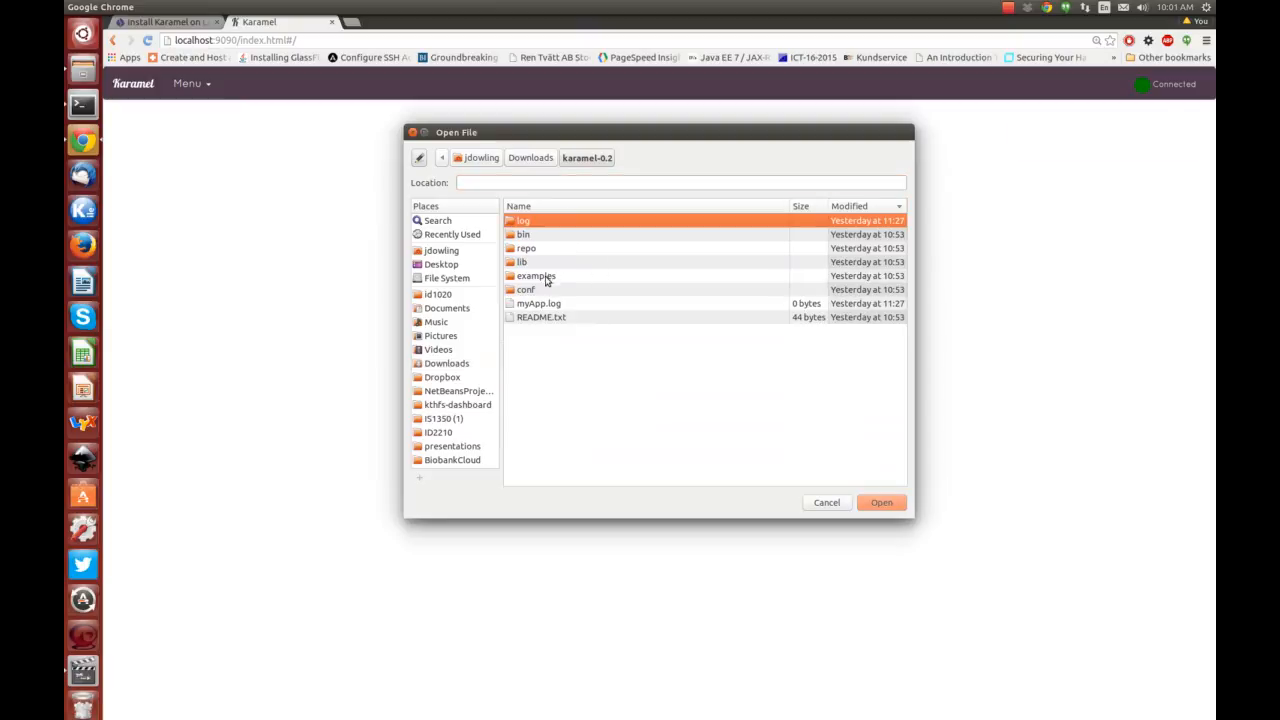
double_click(546, 280)
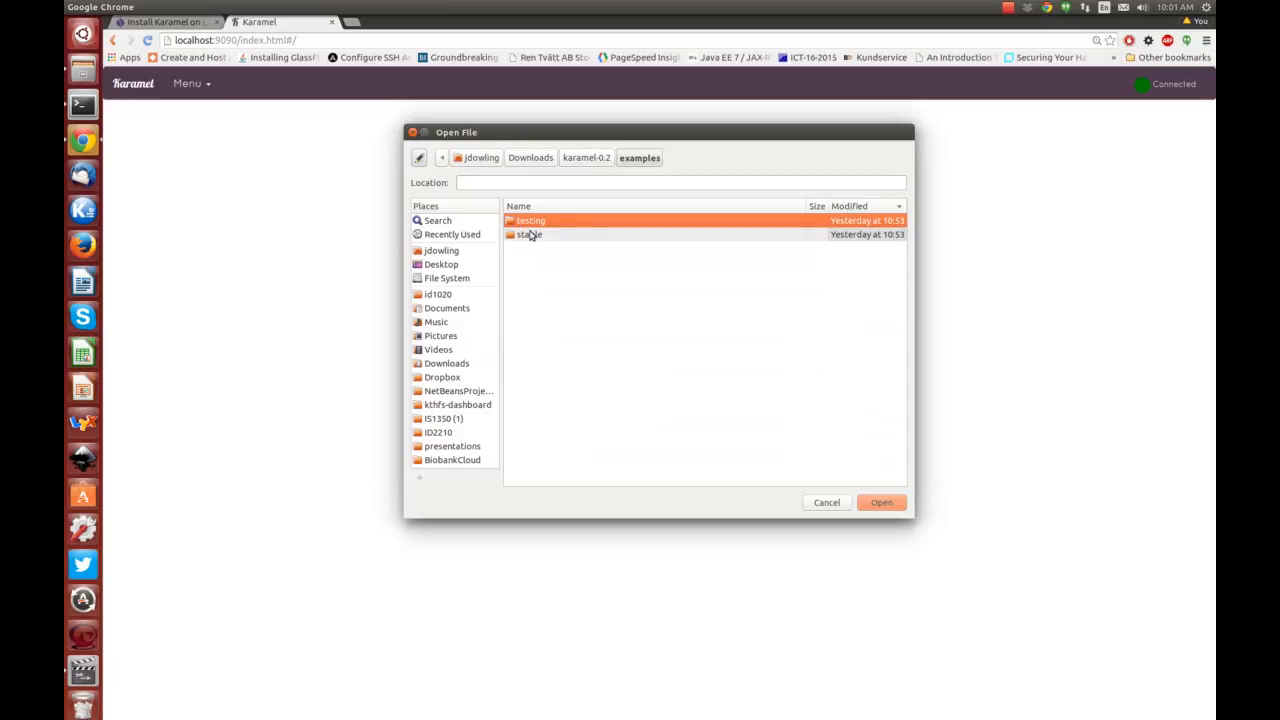
double_click(529, 233)
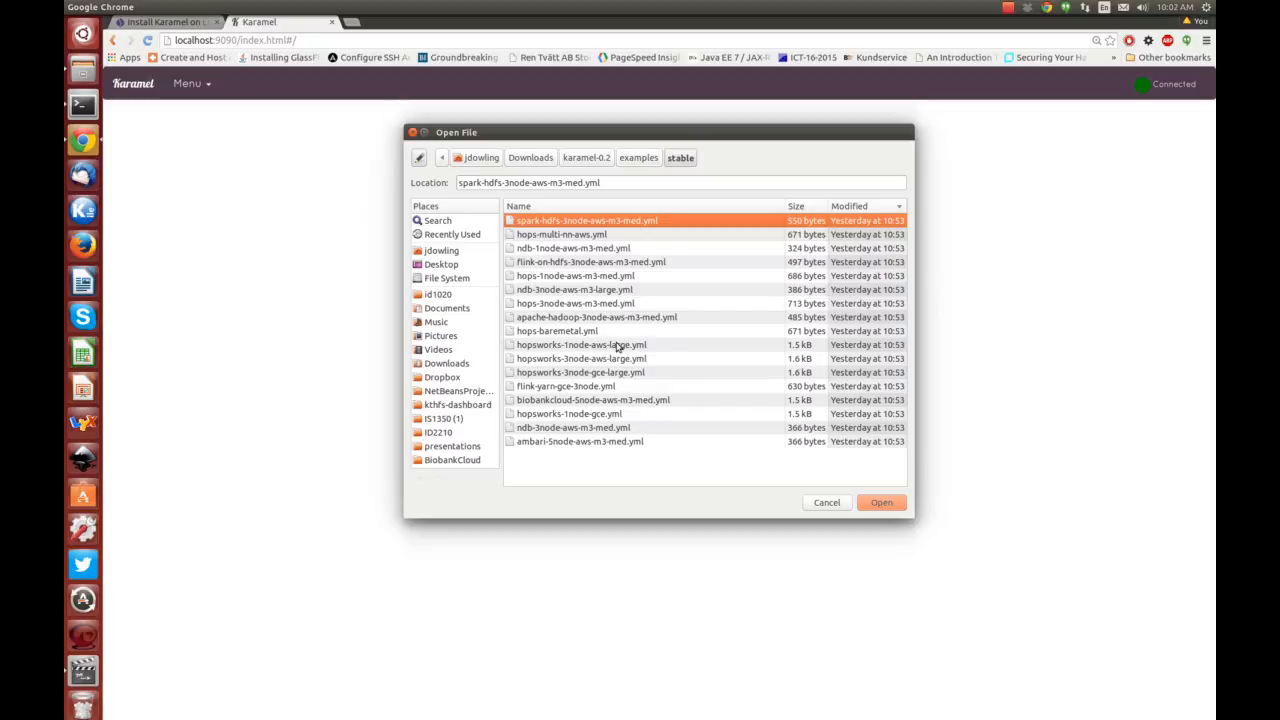
click(582, 359)
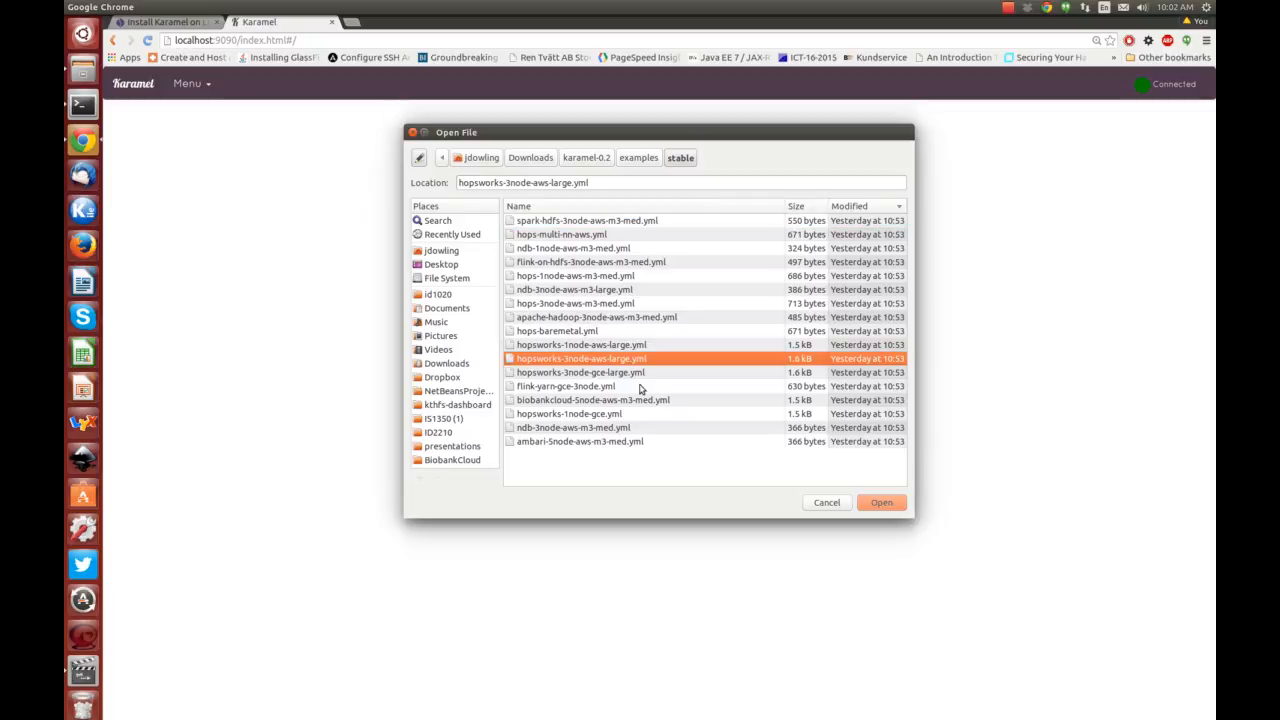
click(876, 502)
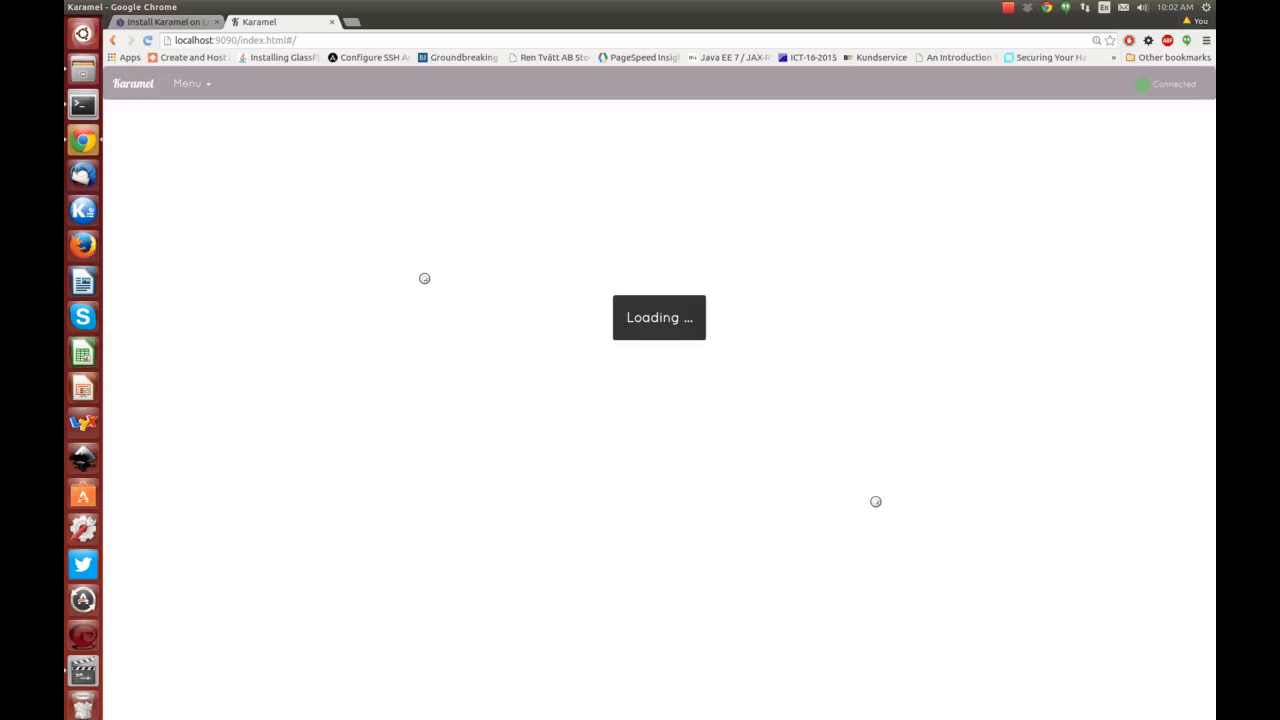
Open hopsworks-3node-aws-large.yml from the stable examples folder in gedit.
key(alt+Tab)
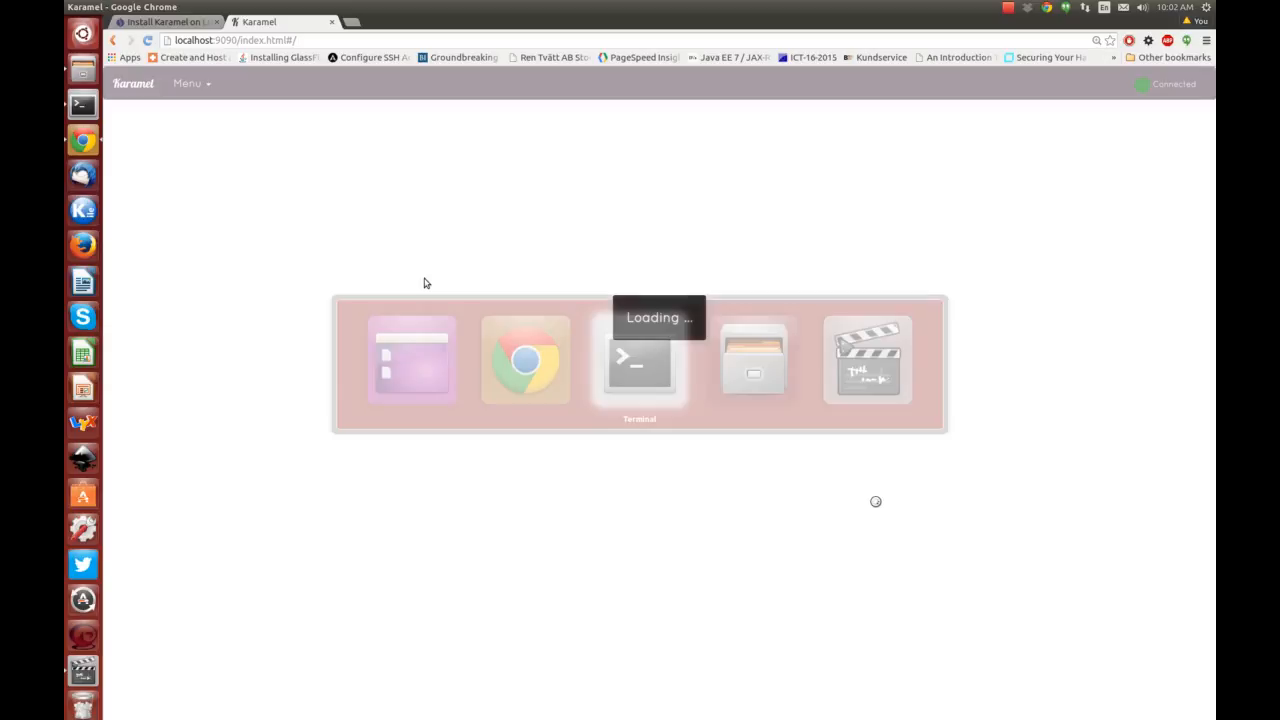
double_click(258, 66)
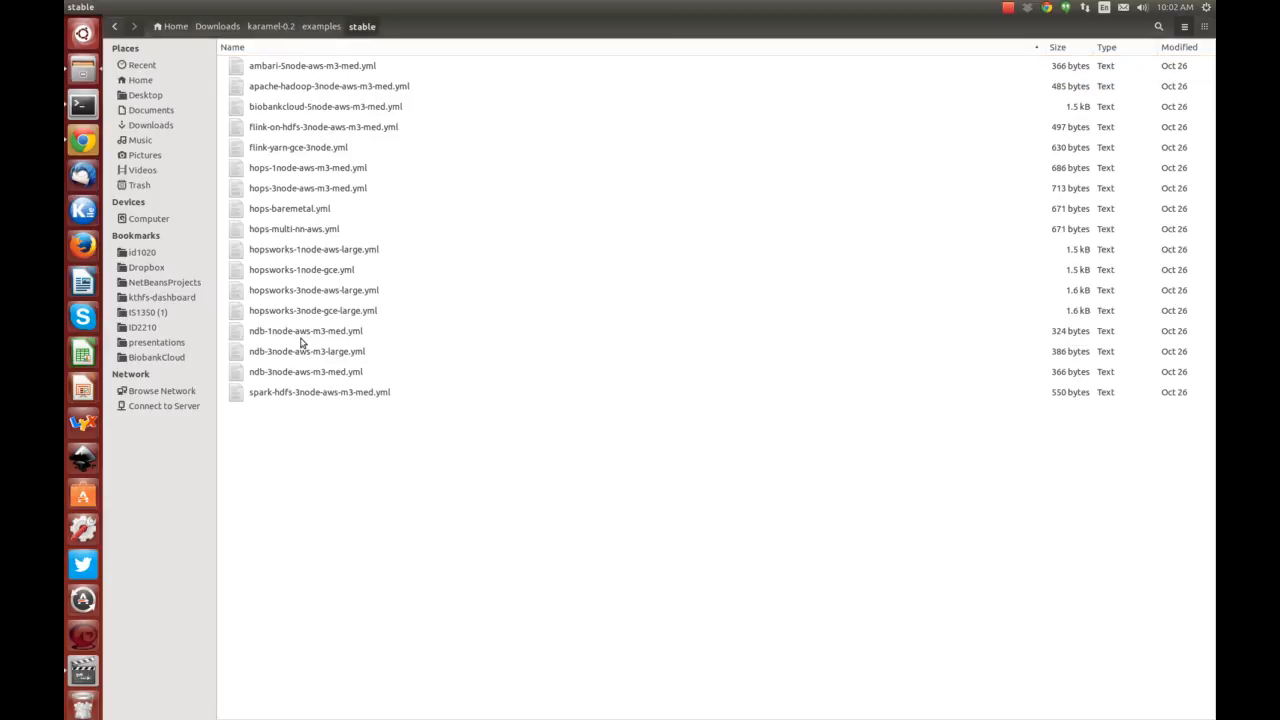
click(265, 291)
double_click(265, 291)
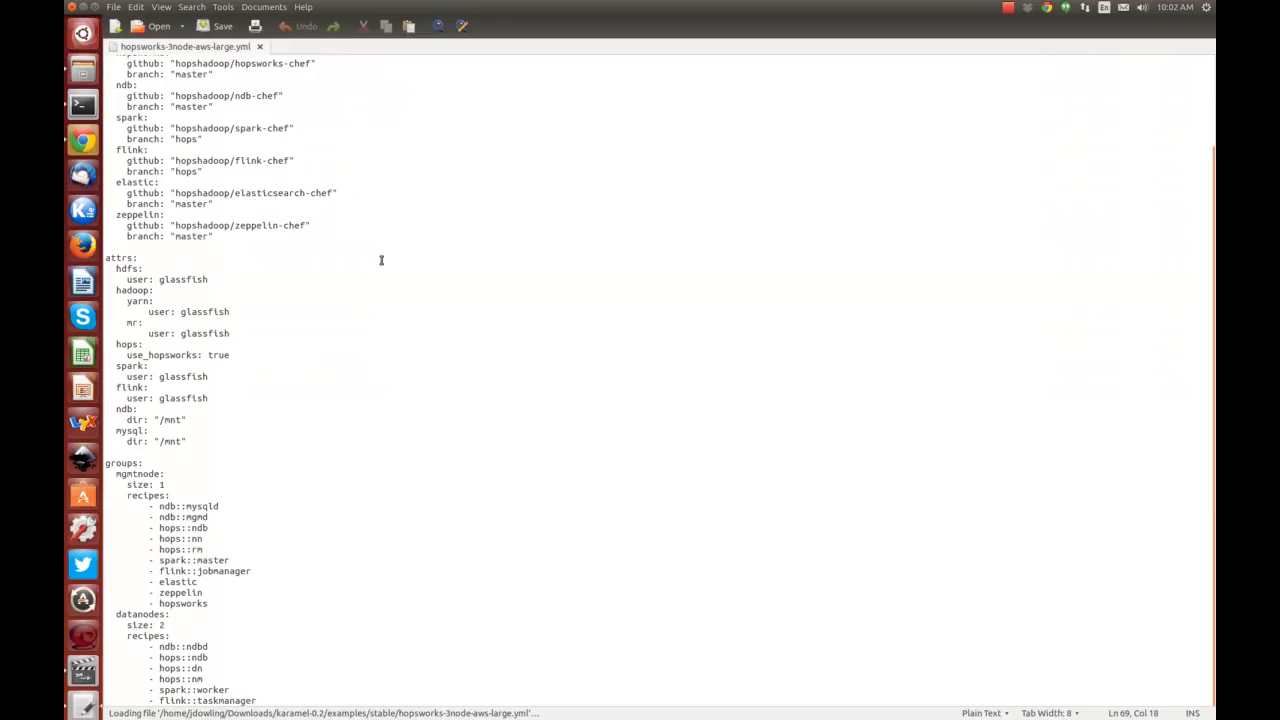
scroll(215, 153, up, 3)
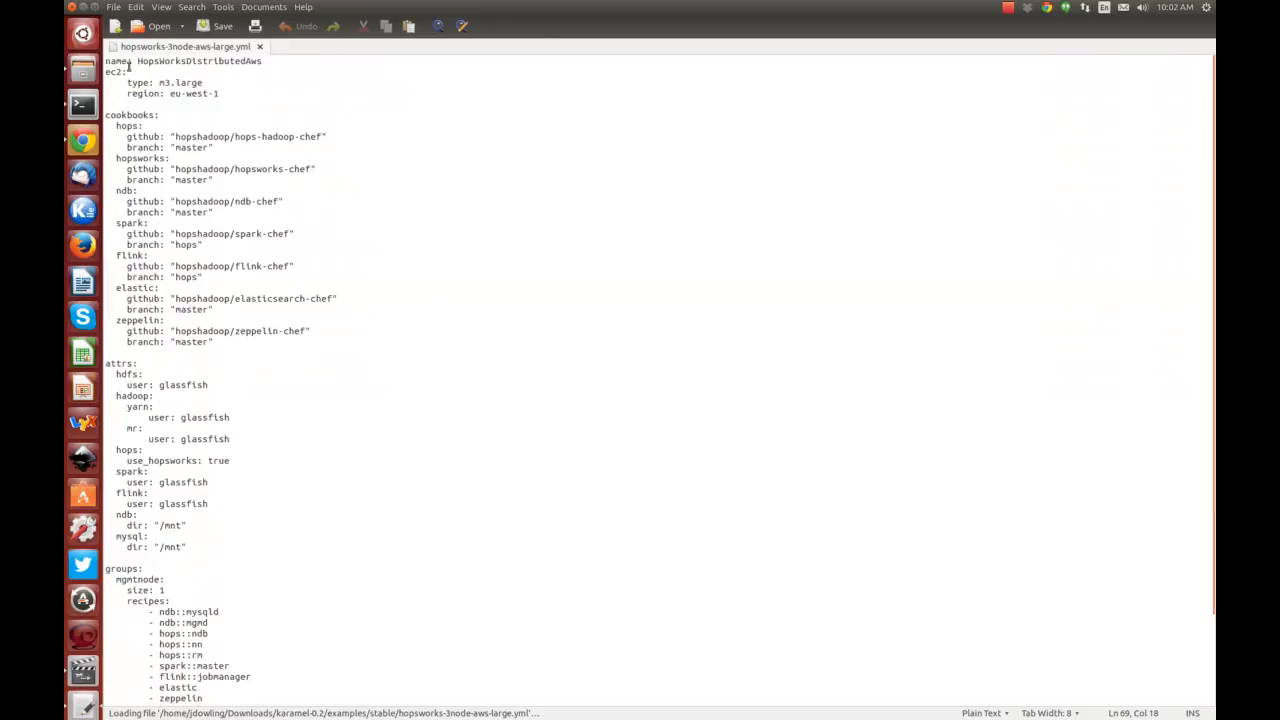
Highlight the ec2 block and the cookbooks block, including the hopsworks entry.
drag(219, 93, 105, 68)
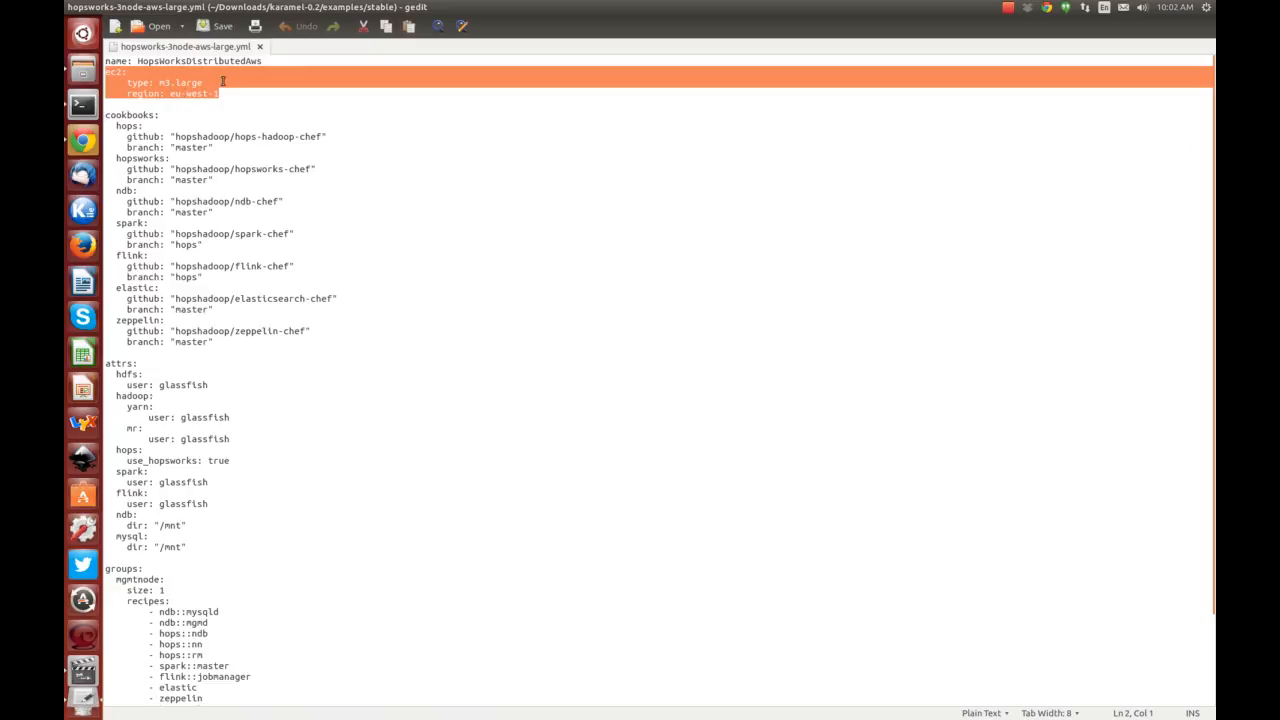
click(227, 104)
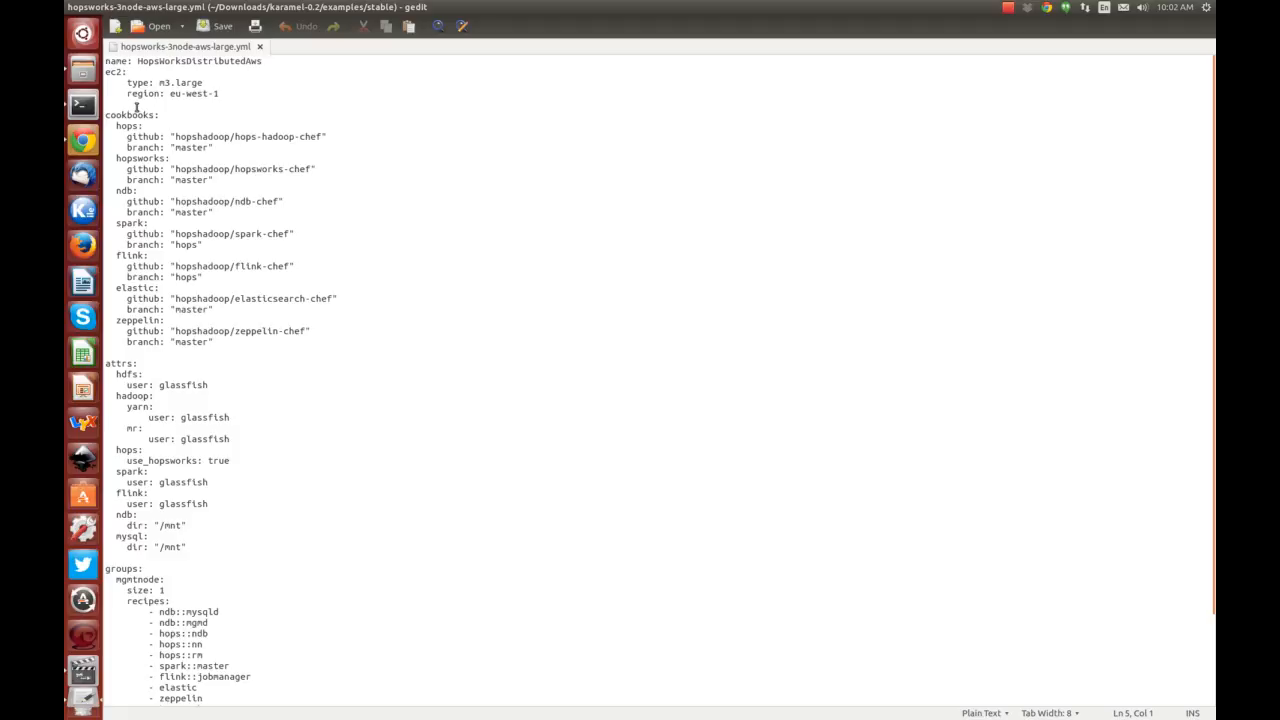
drag(118, 104, 354, 349)
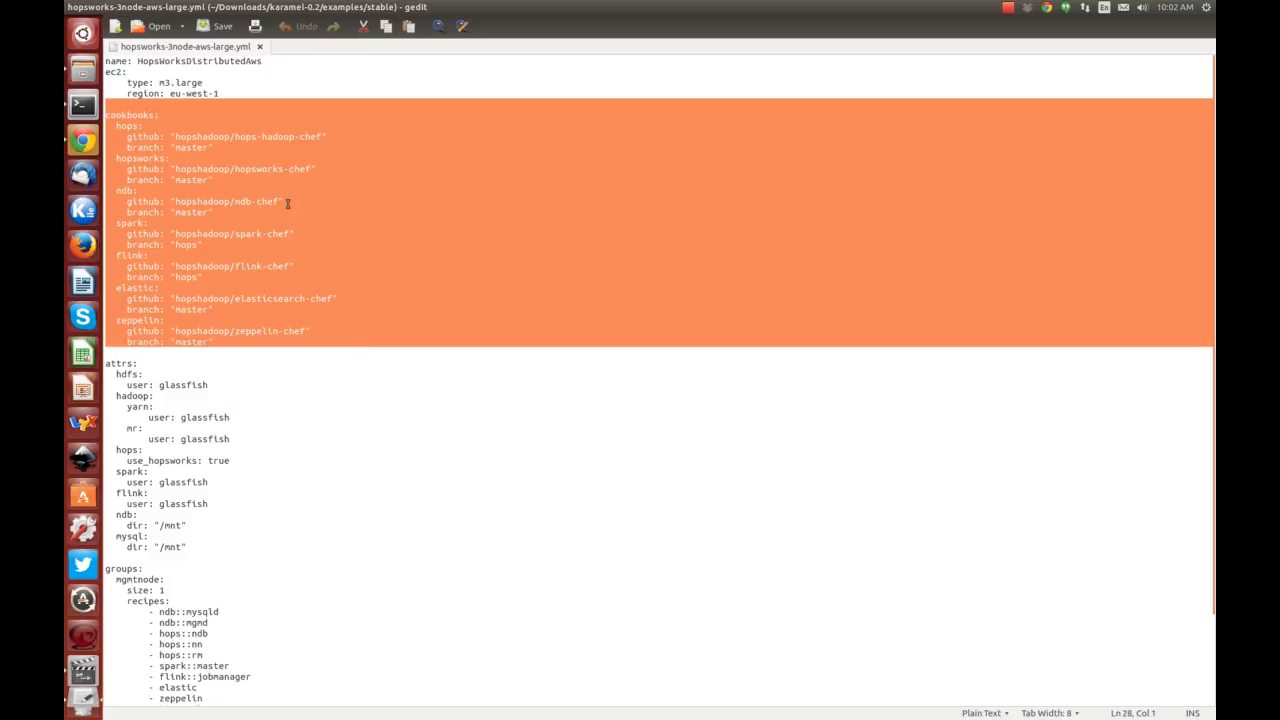
drag(166, 158, 116, 158)
click(120, 190)
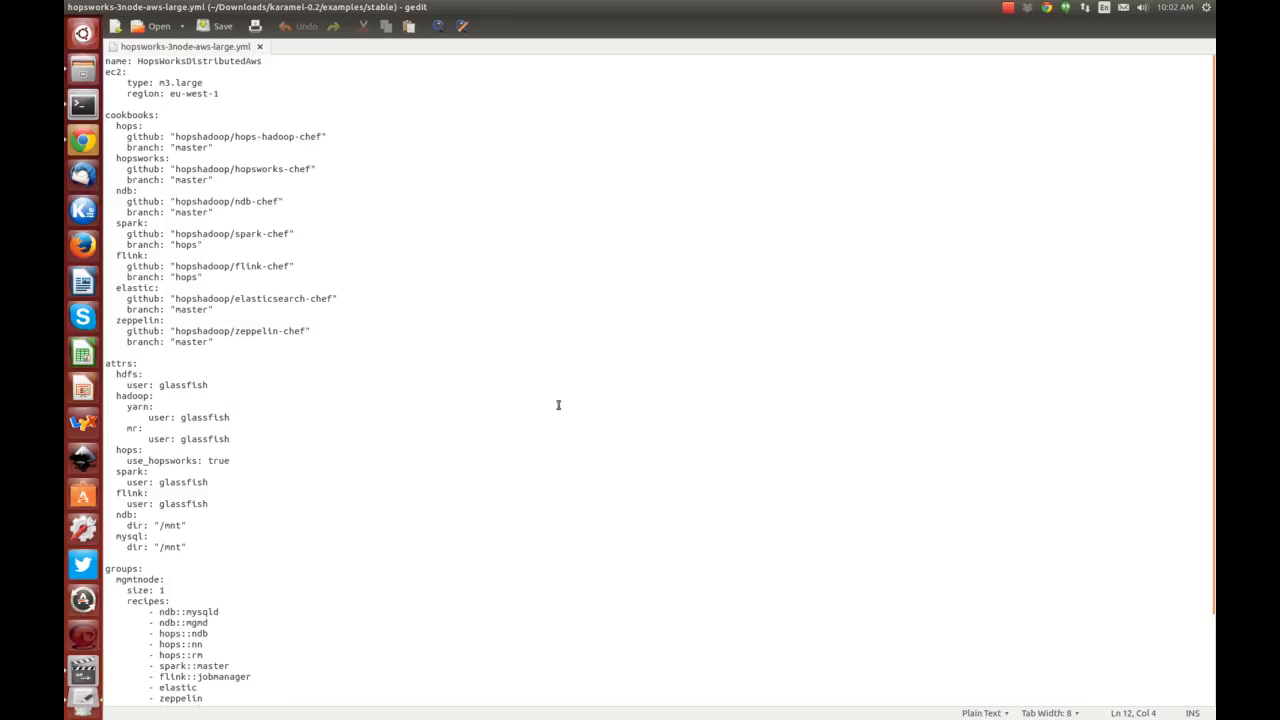
Highlight the attrs block, including the mysql lines and flink's user, then the groups section.
scroll(558, 405, down, 3)
drag(124, 247, 340, 446)
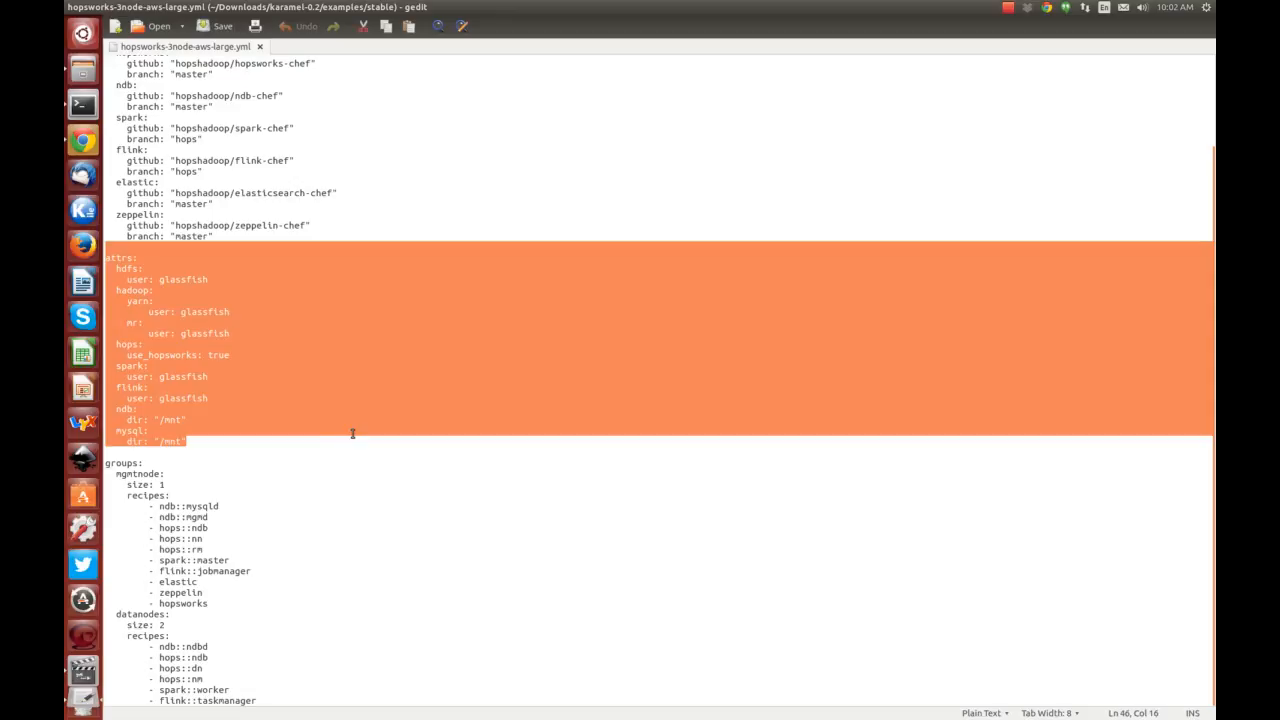
click(196, 440)
drag(187, 439, 137, 429)
click(294, 398)
drag(273, 393, 400, 259)
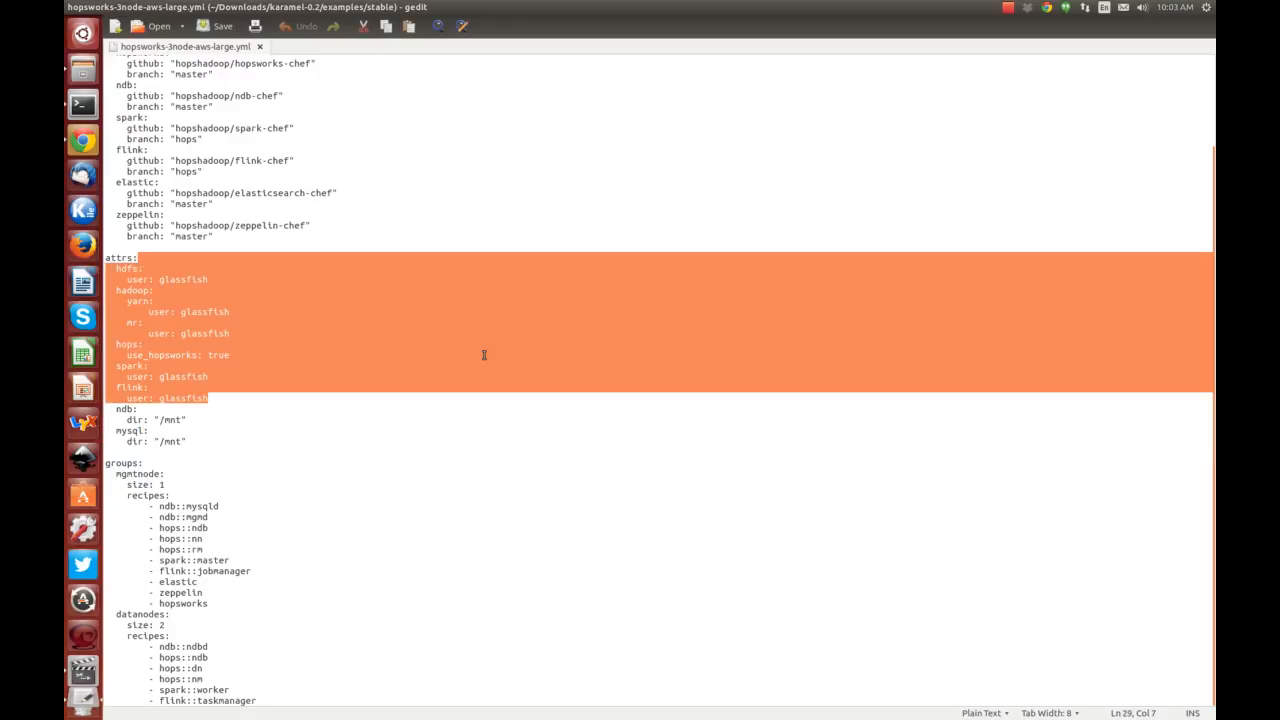
drag(142, 463, 105, 463)
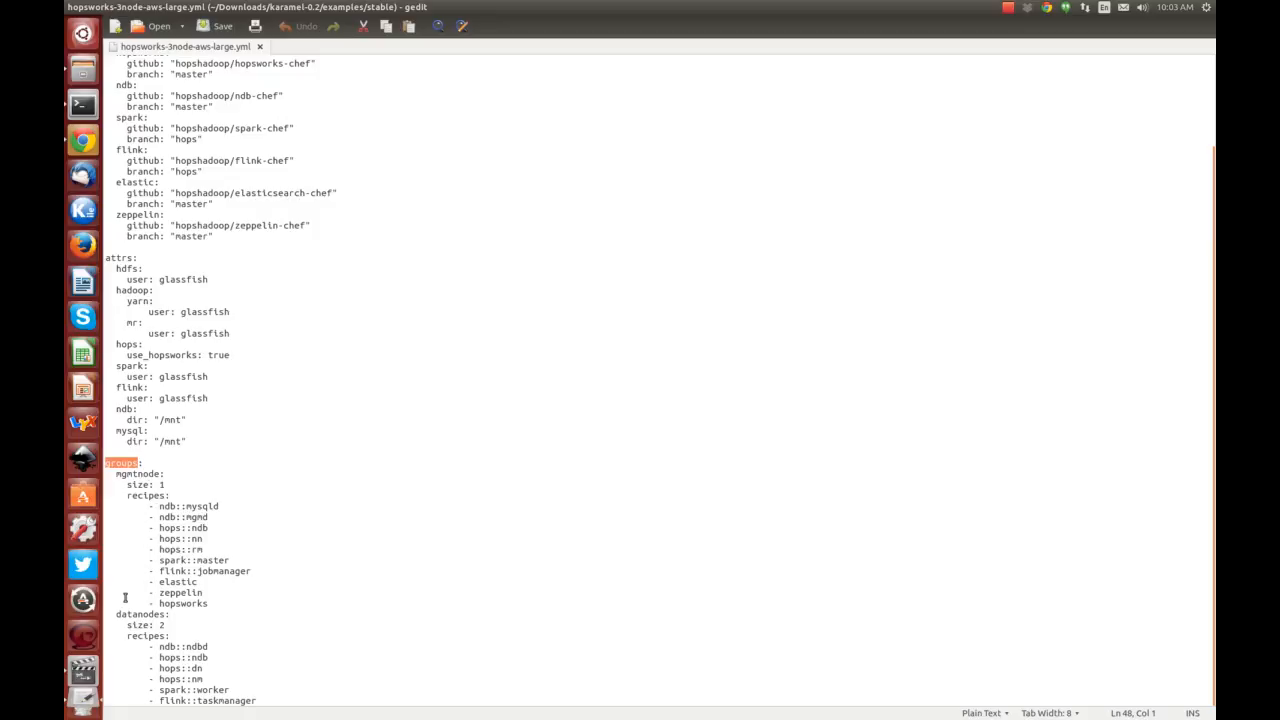
Highlight the mgmtnode group, its size of 1 and its recipe list down to ndb::mgmd.
drag(166, 614, 116, 614)
double_click(120, 474)
drag(235, 606, 339, 495)
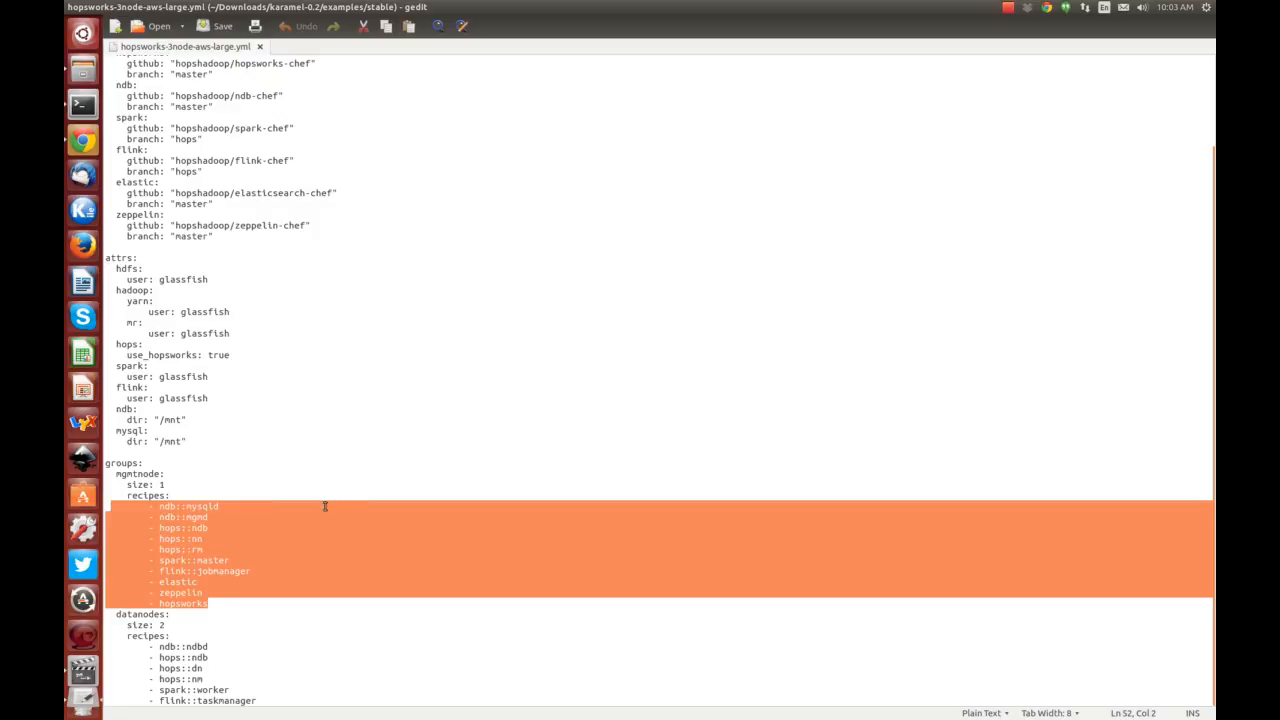
click(183, 485)
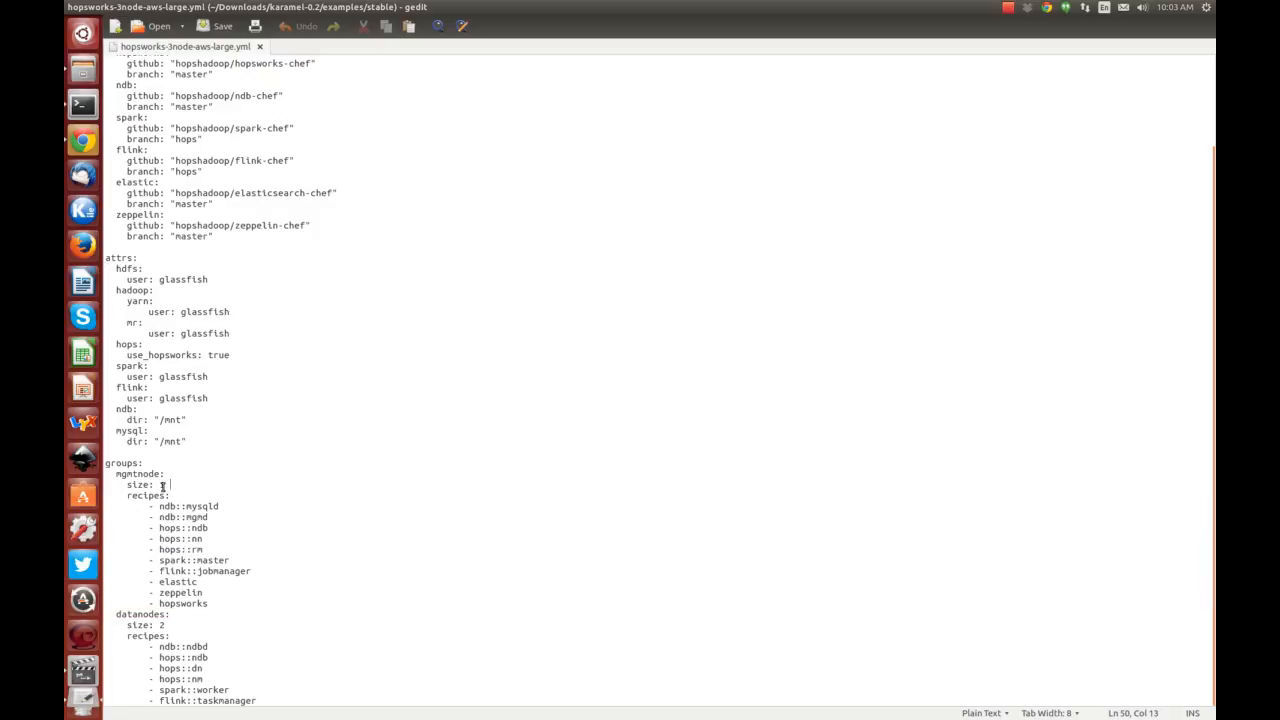
click(215, 514)
Highlight the datanodes size and its ndbd, hops::dn and hops::nm recipes, then return to Karamel.
drag(266, 700, 157, 621)
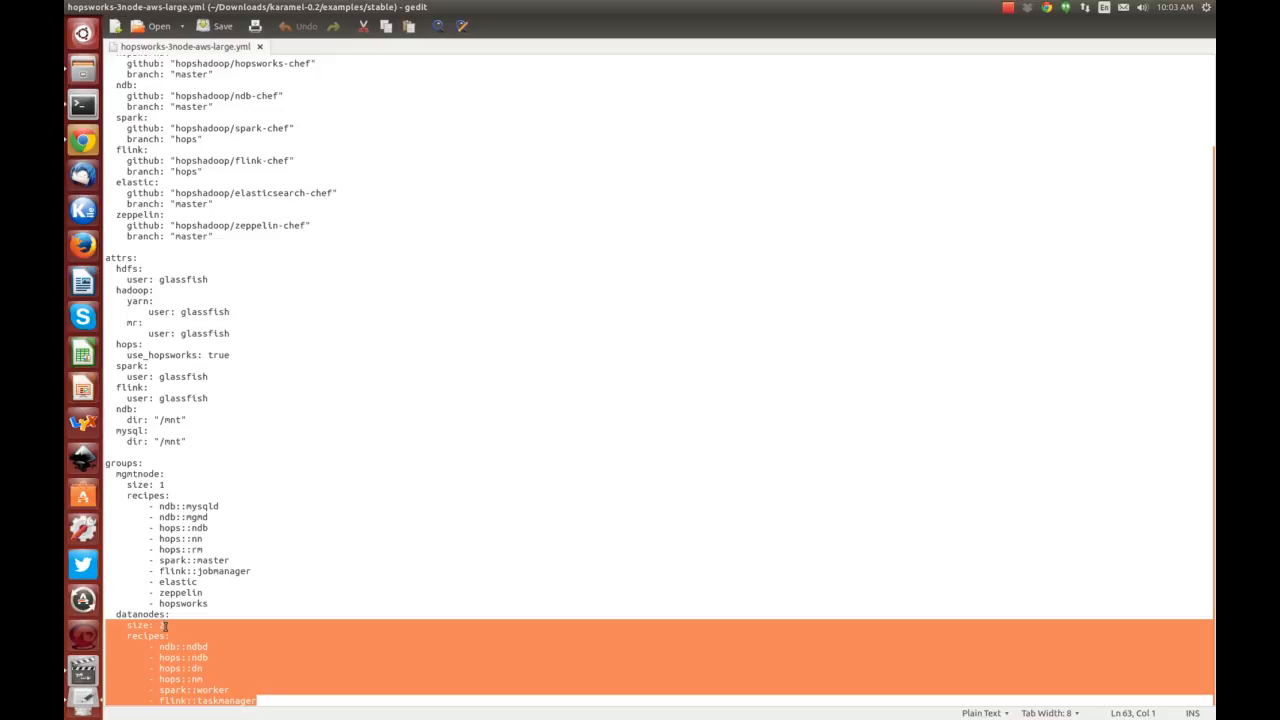
click(181, 636)
double_click(197, 648)
double_click(197, 668)
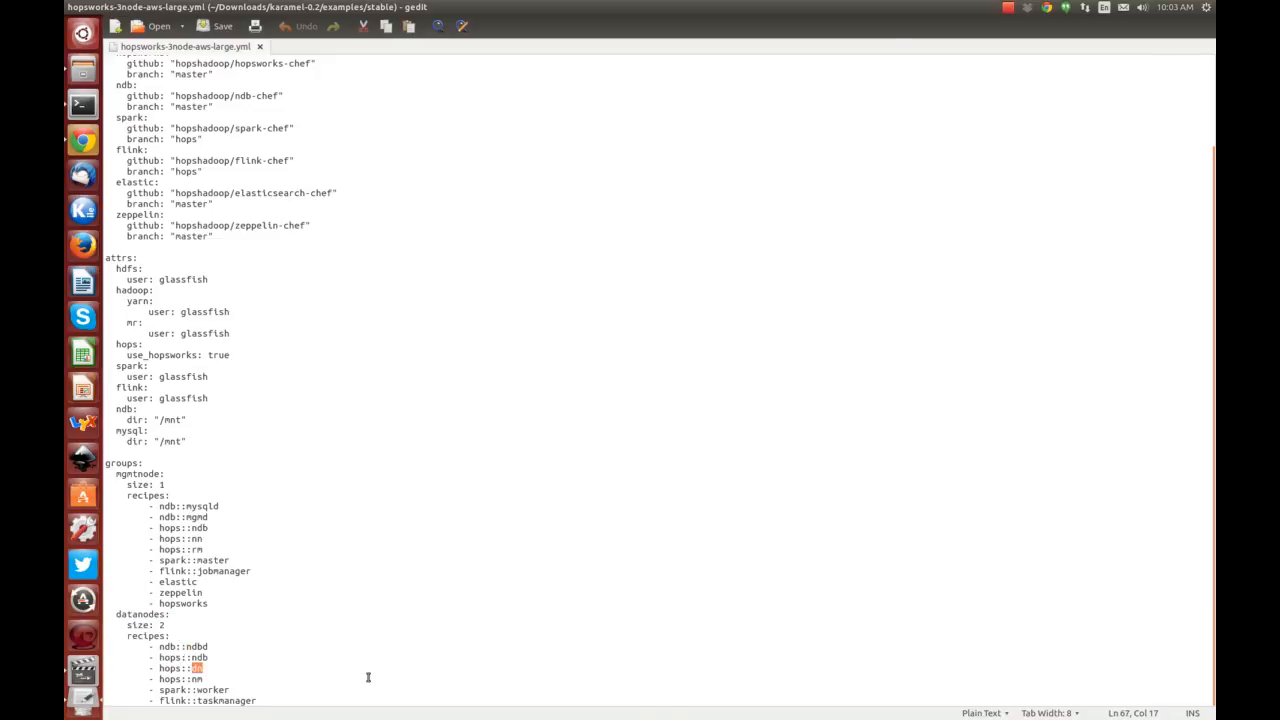
key(Down)
double_click(195, 679)
key(alt+Tab)
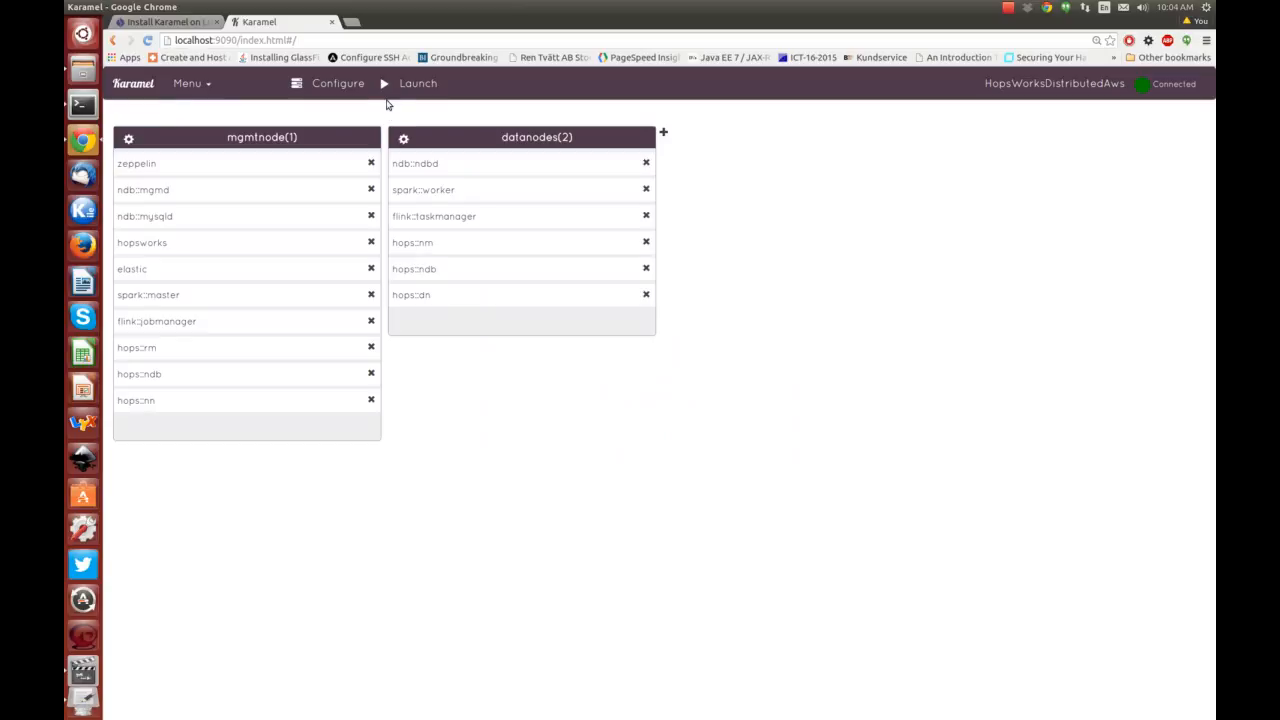
Change ndb/DataMemory from 200 to 250, review optional ndb and hopsworks attributes, and apply.
click(420, 85)
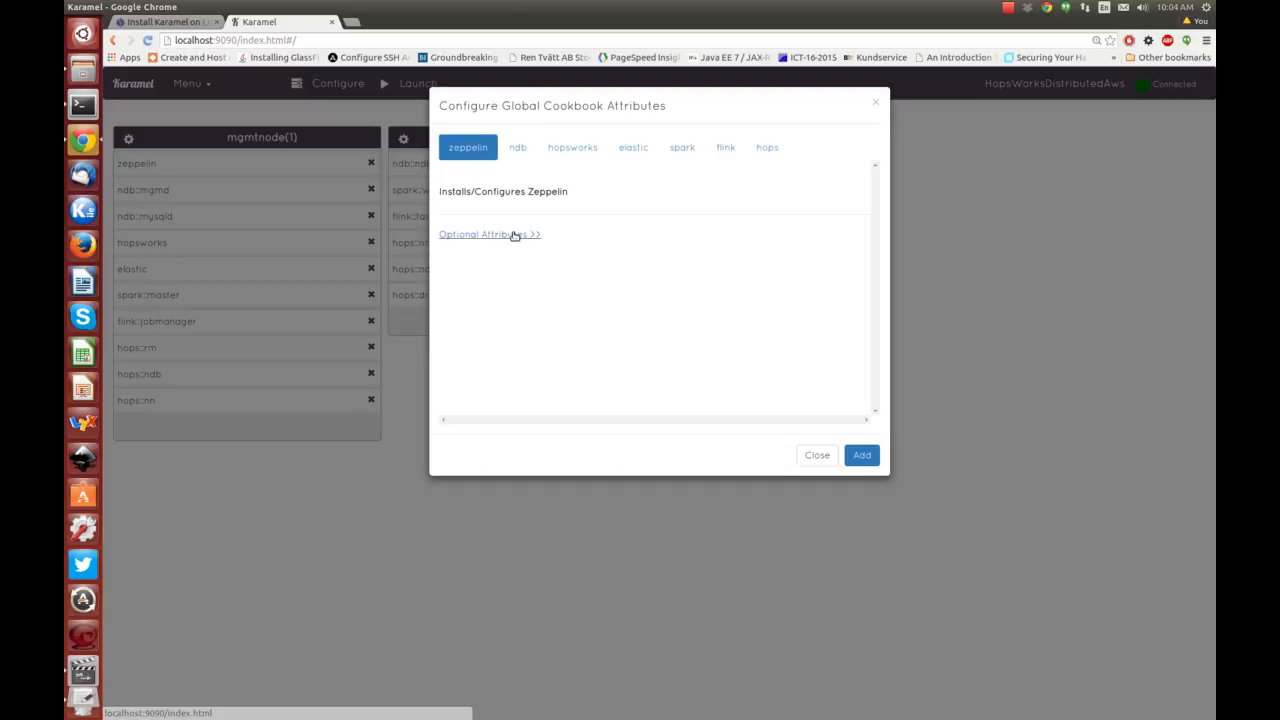
click(517, 145)
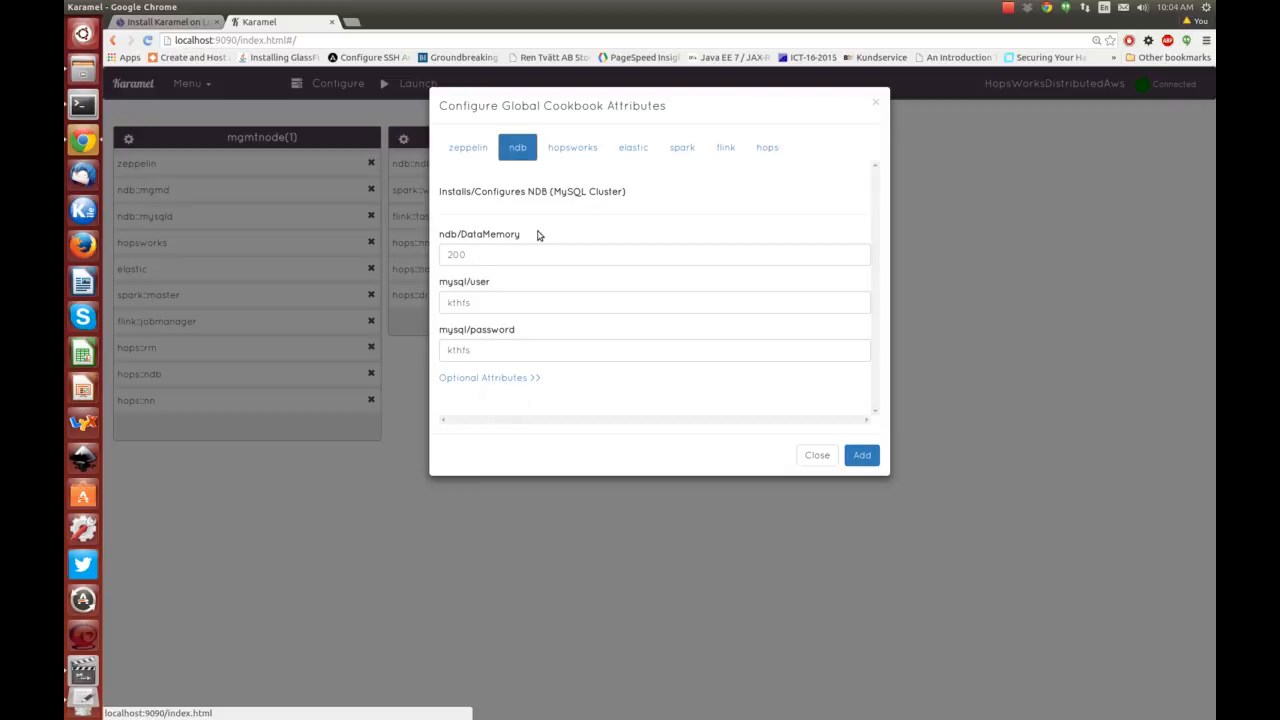
double_click(448, 258)
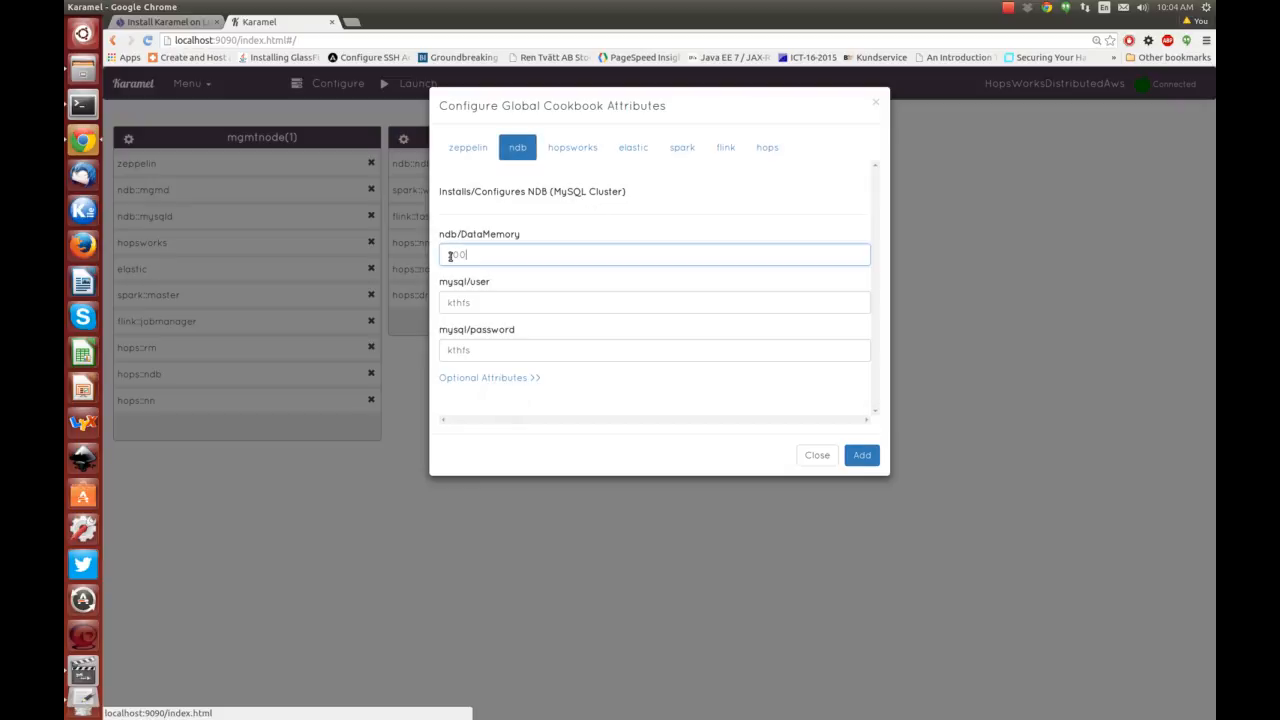
text(25)
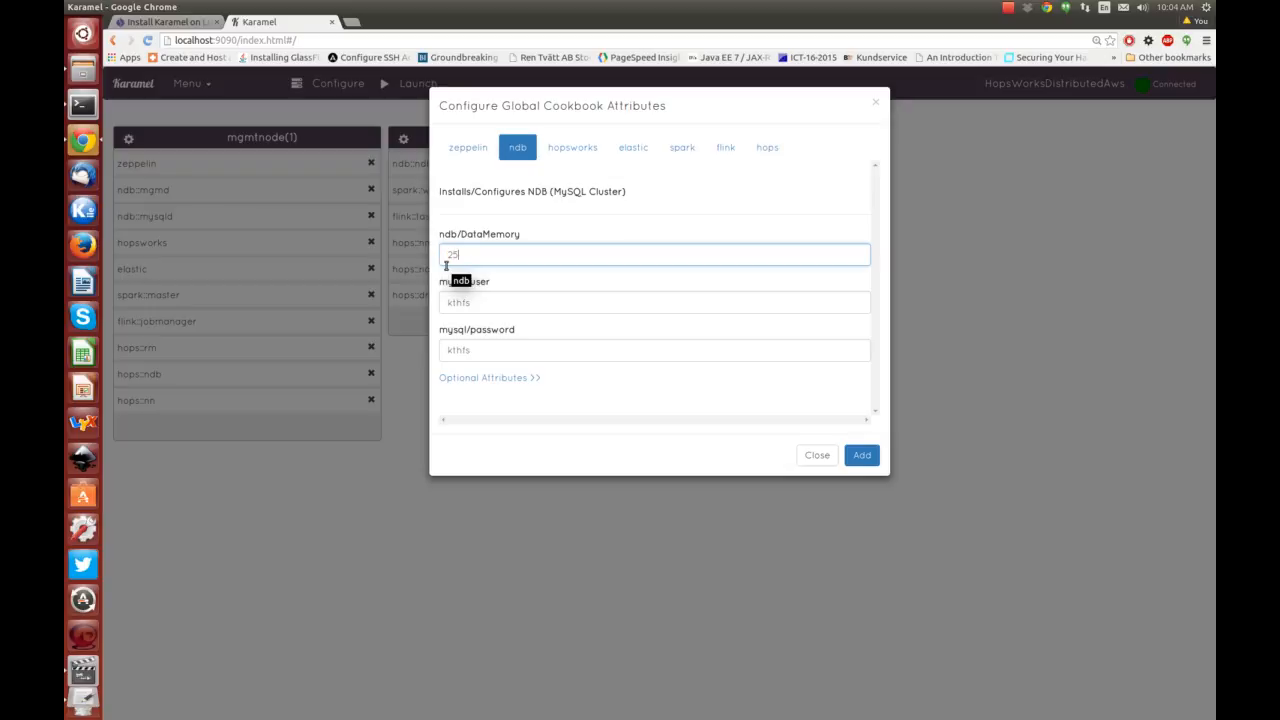
text(0)
click(471, 379)
scroll(649, 340, down, 3)
scroll(649, 340, down, 3)
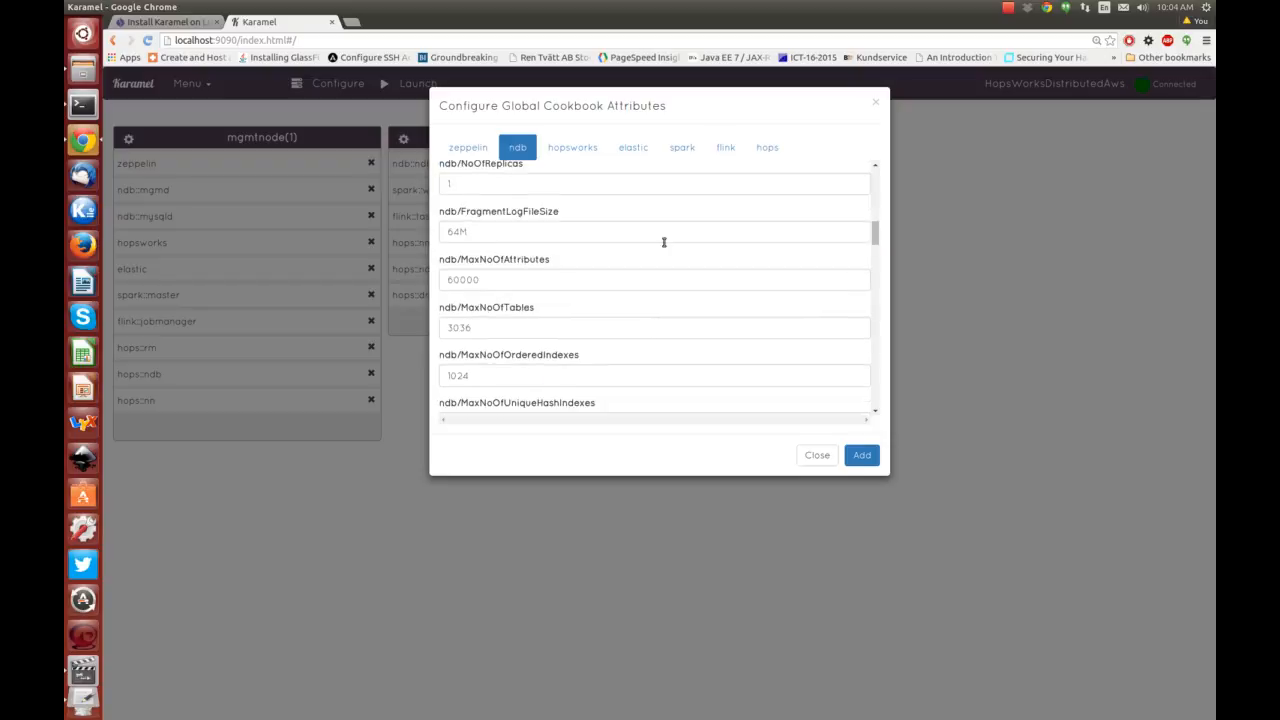
click(587, 150)
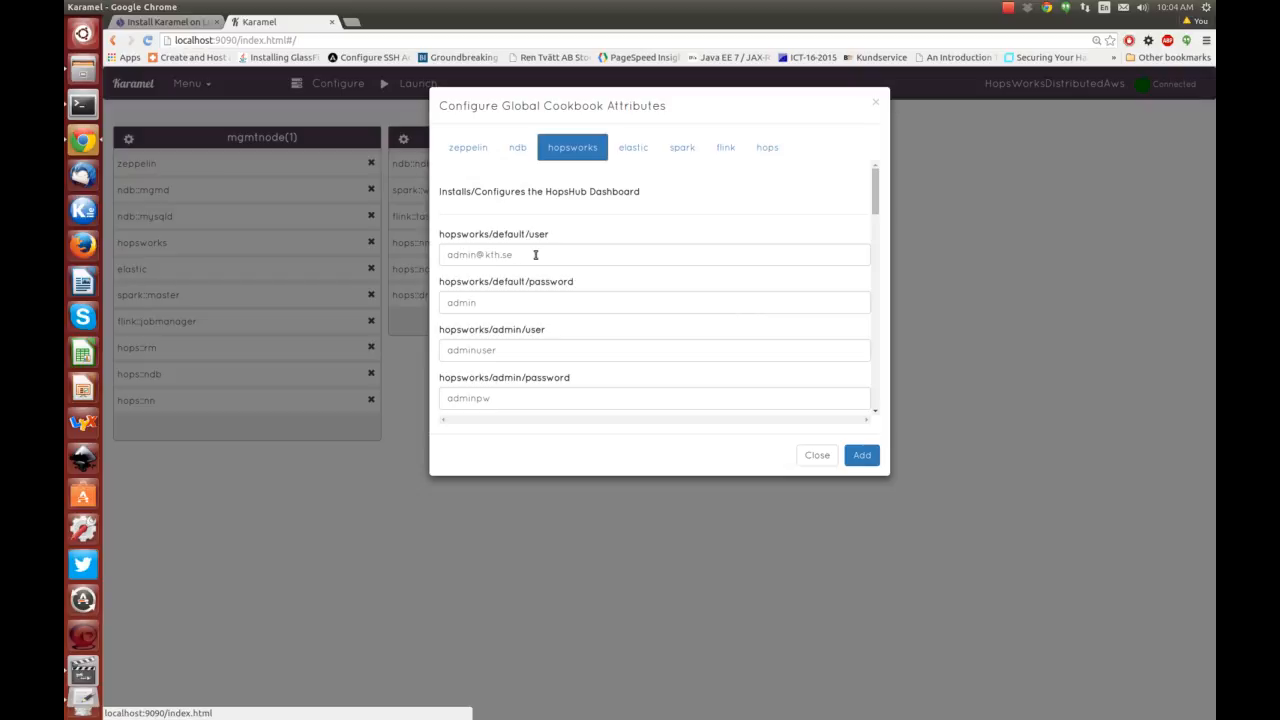
click(862, 455)
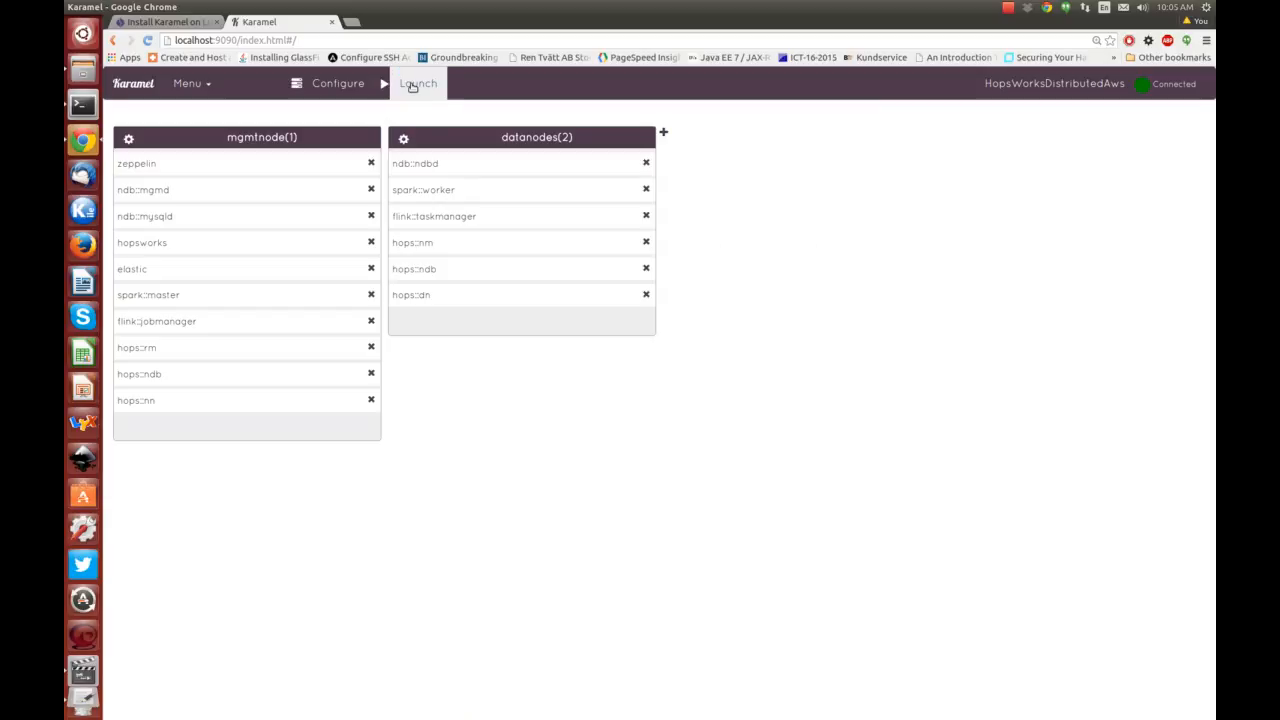
Launch the cluster and confirm the SSH public and private key paths point to the id_rsa files.
click(414, 84)
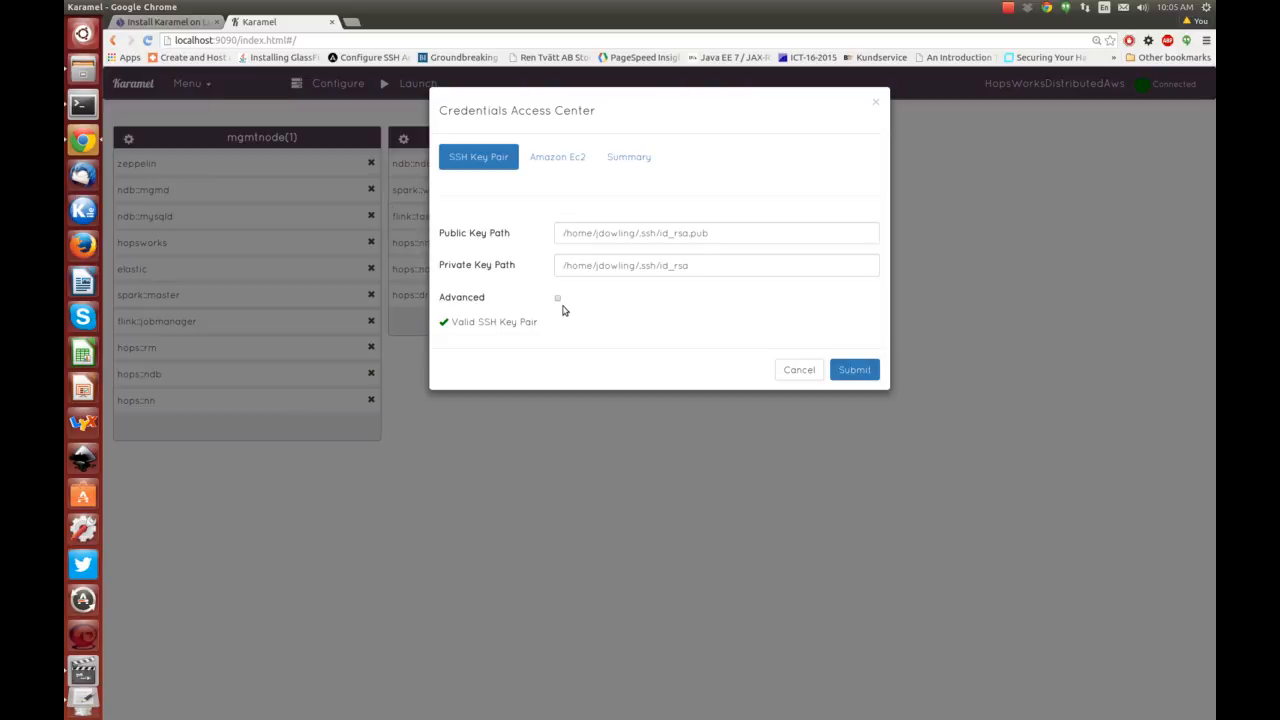
triple_click(730, 234)
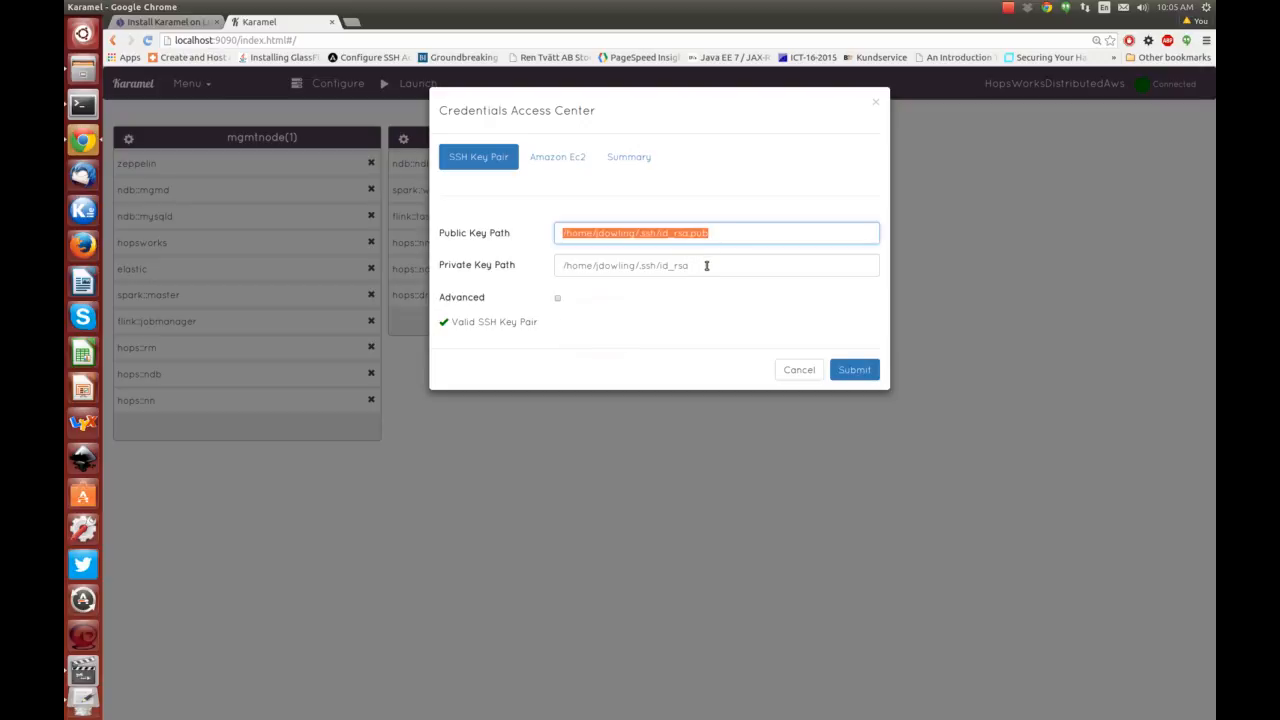
key(Tab)
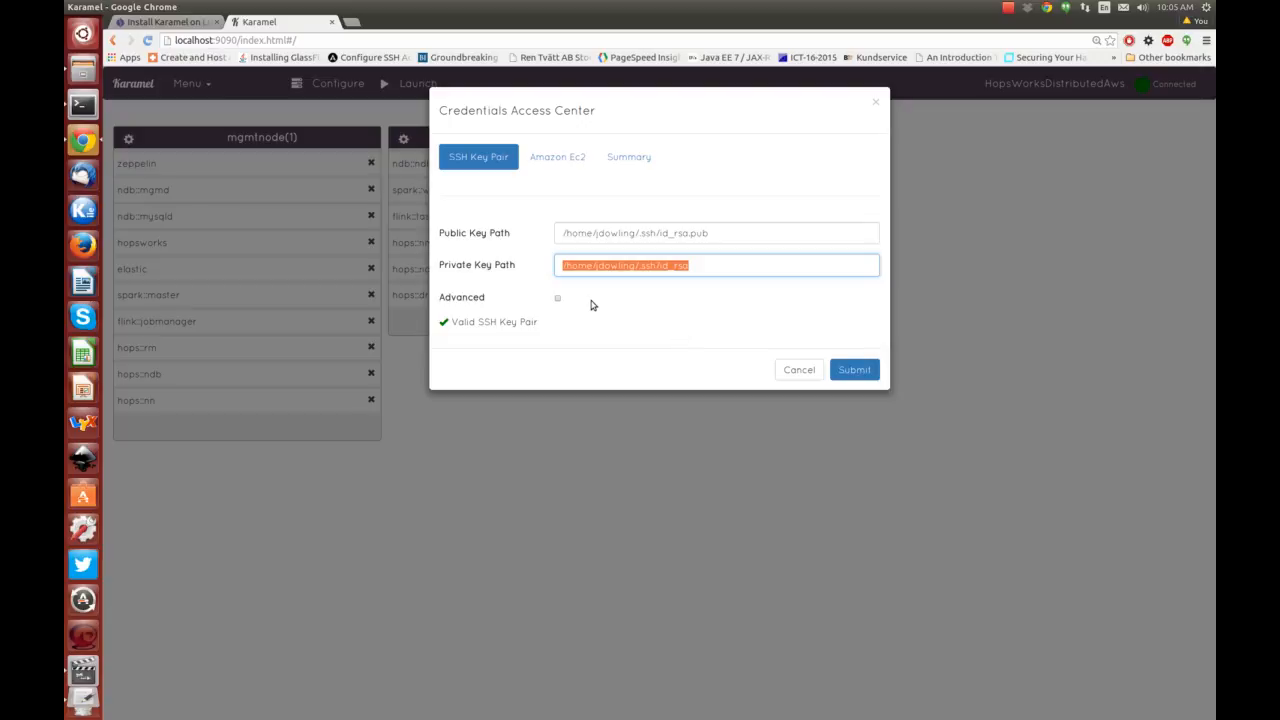
click(558, 299)
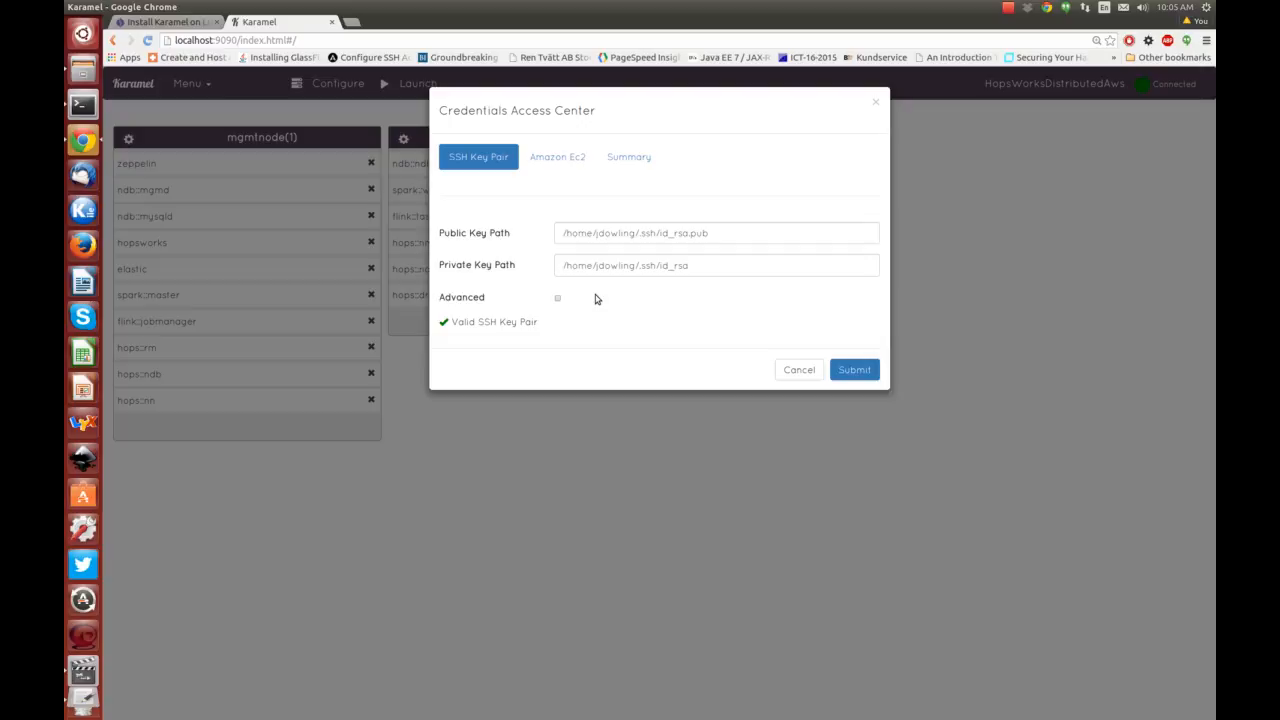
Tick Advanced and inspect the empty ssh key password and sudo password fields.
click(557, 300)
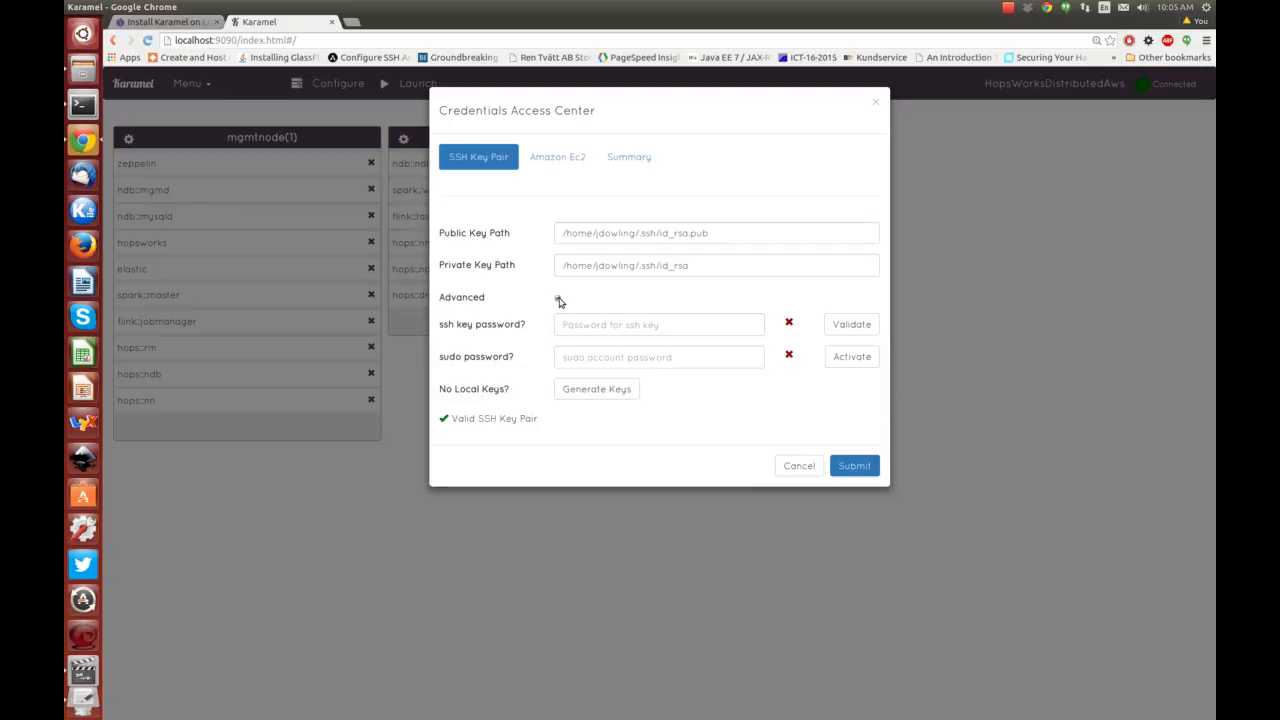
click(634, 319)
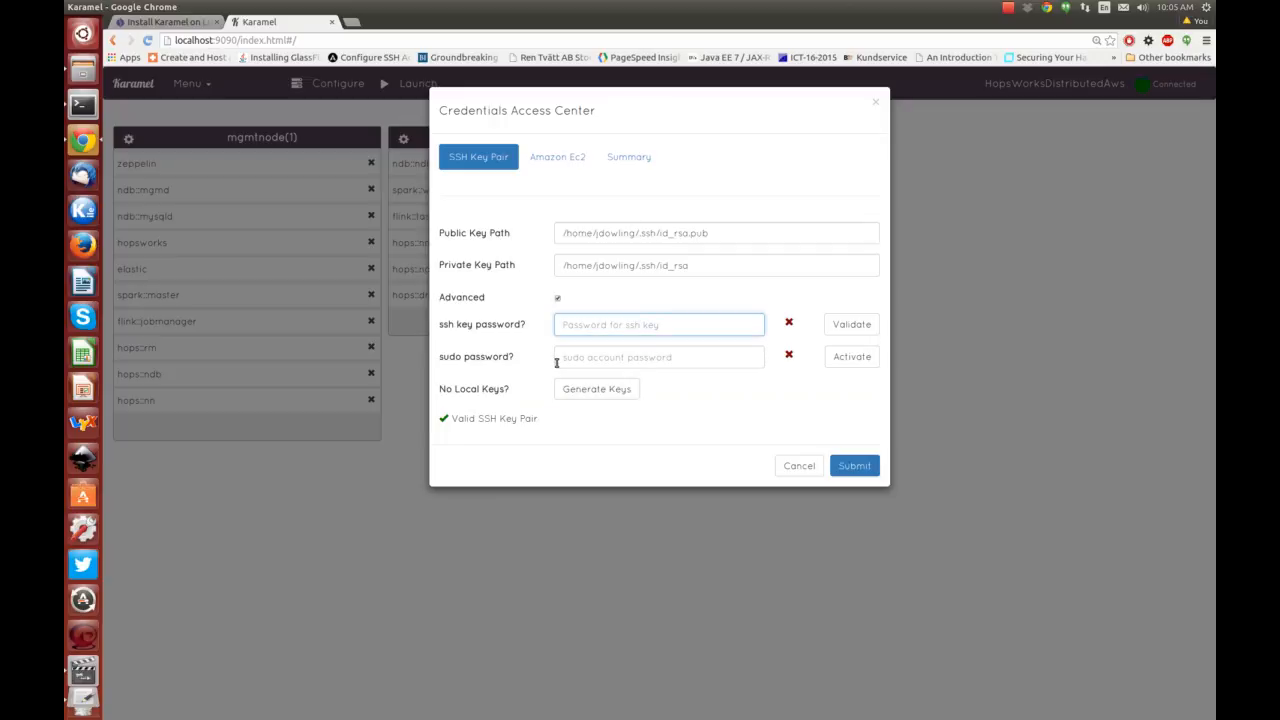
click(600, 363)
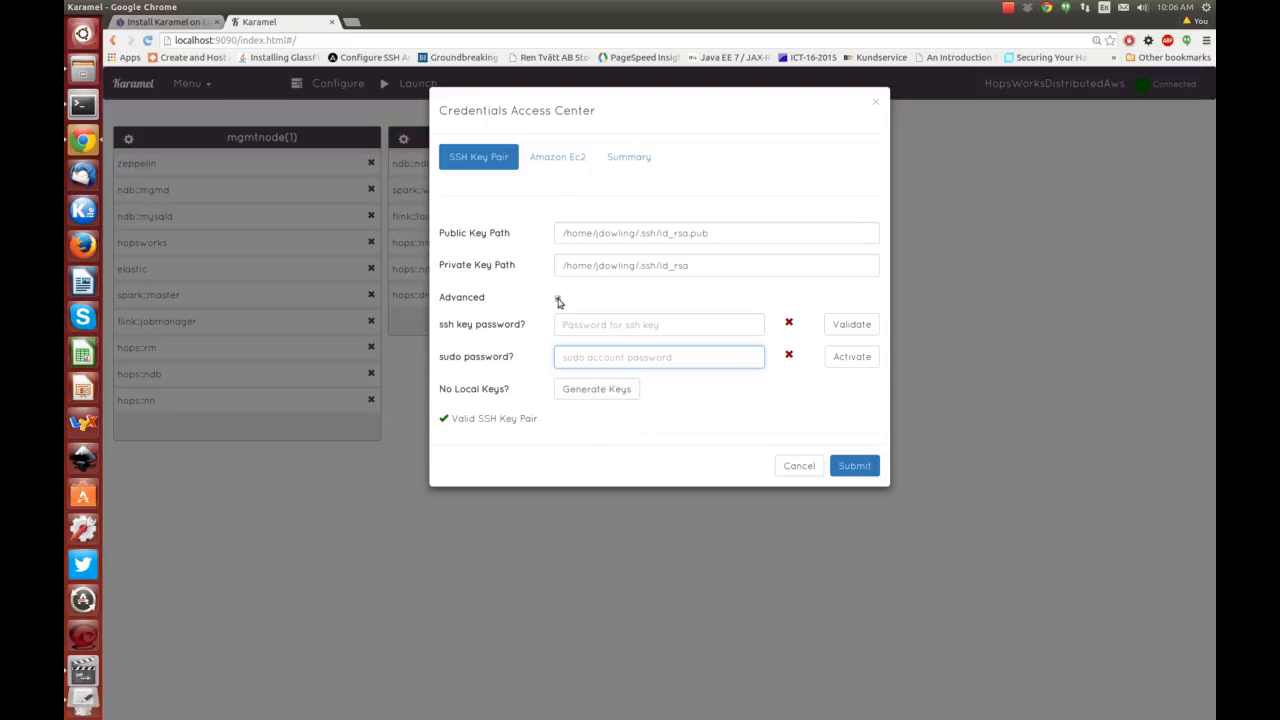
Check the Amazon EC2 tab shows valid provider details, then submit to launch HopsWorksDistributedAws.
click(565, 162)
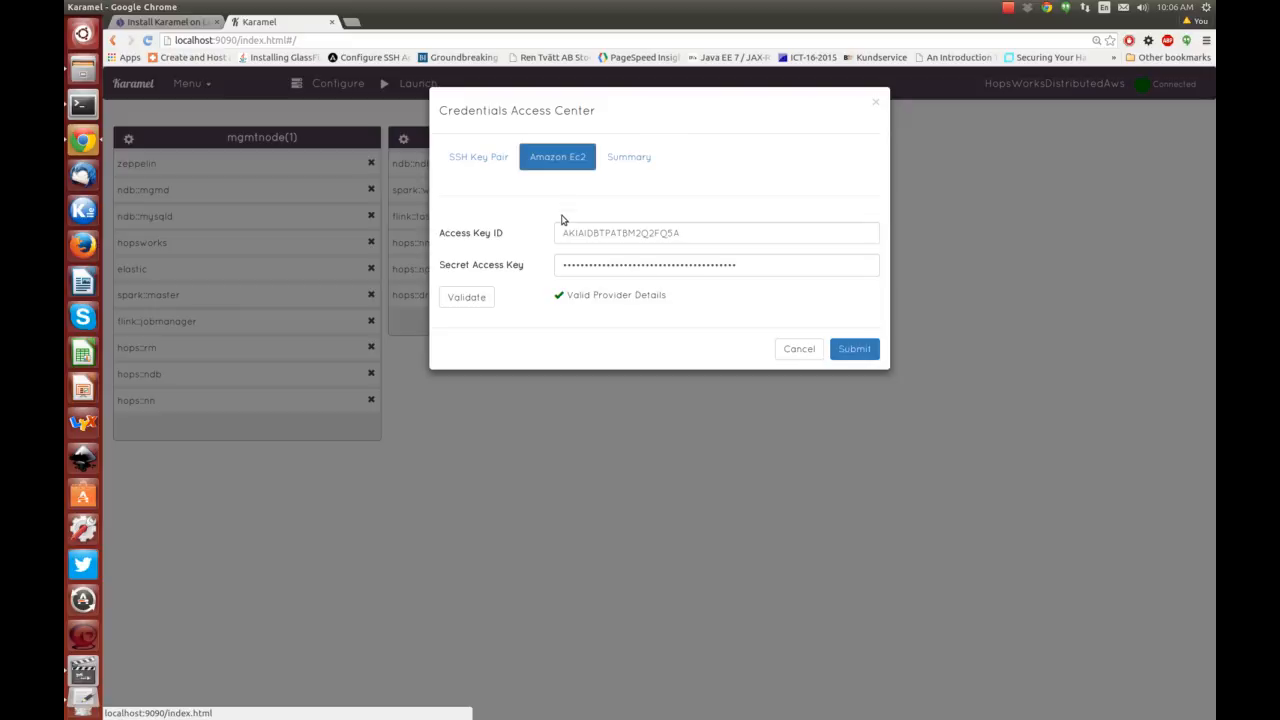
click(866, 305)
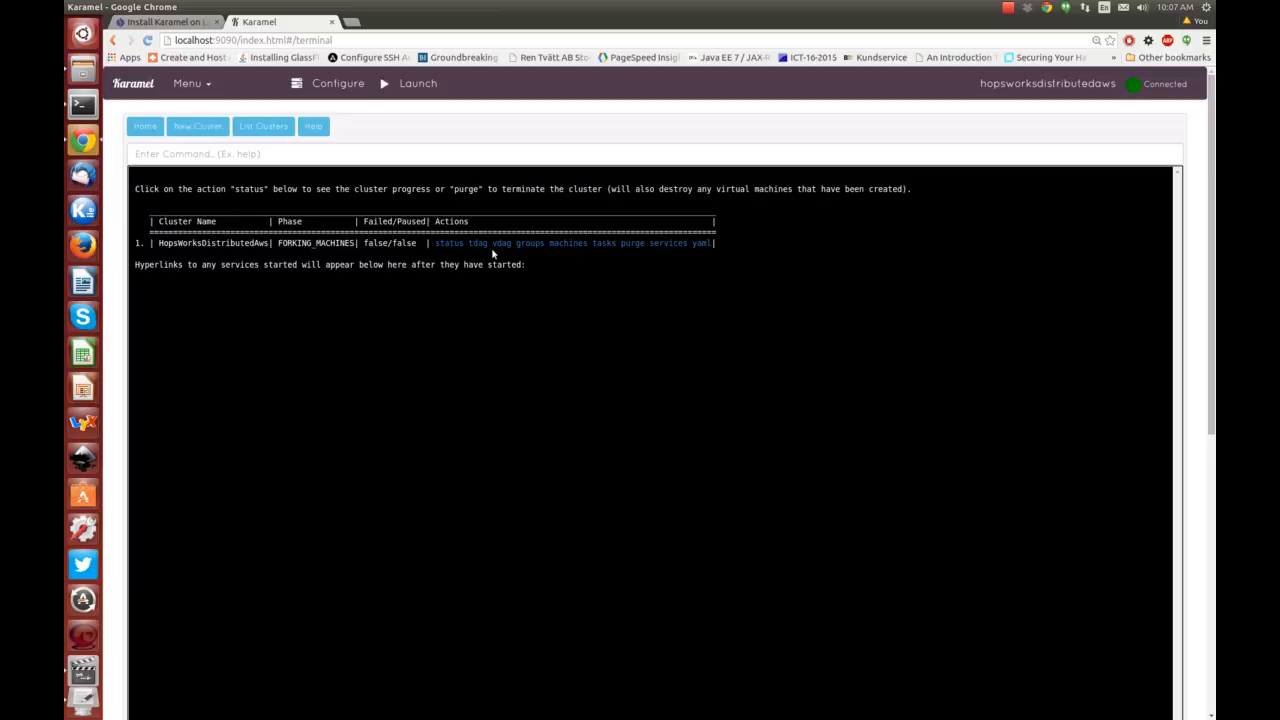
Check the cluster status showing PRECLEANING and FORKING_GROUPS succeeded, then request the quick links.
click(583, 245)
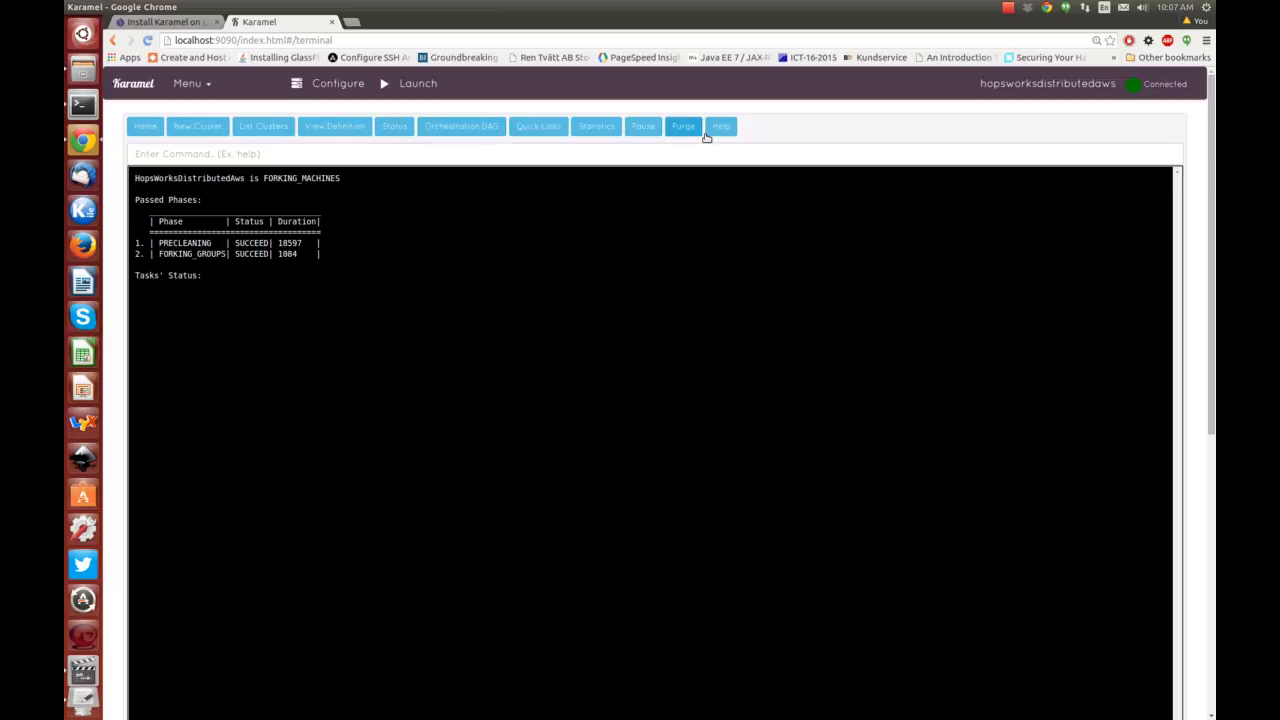
click(522, 124)
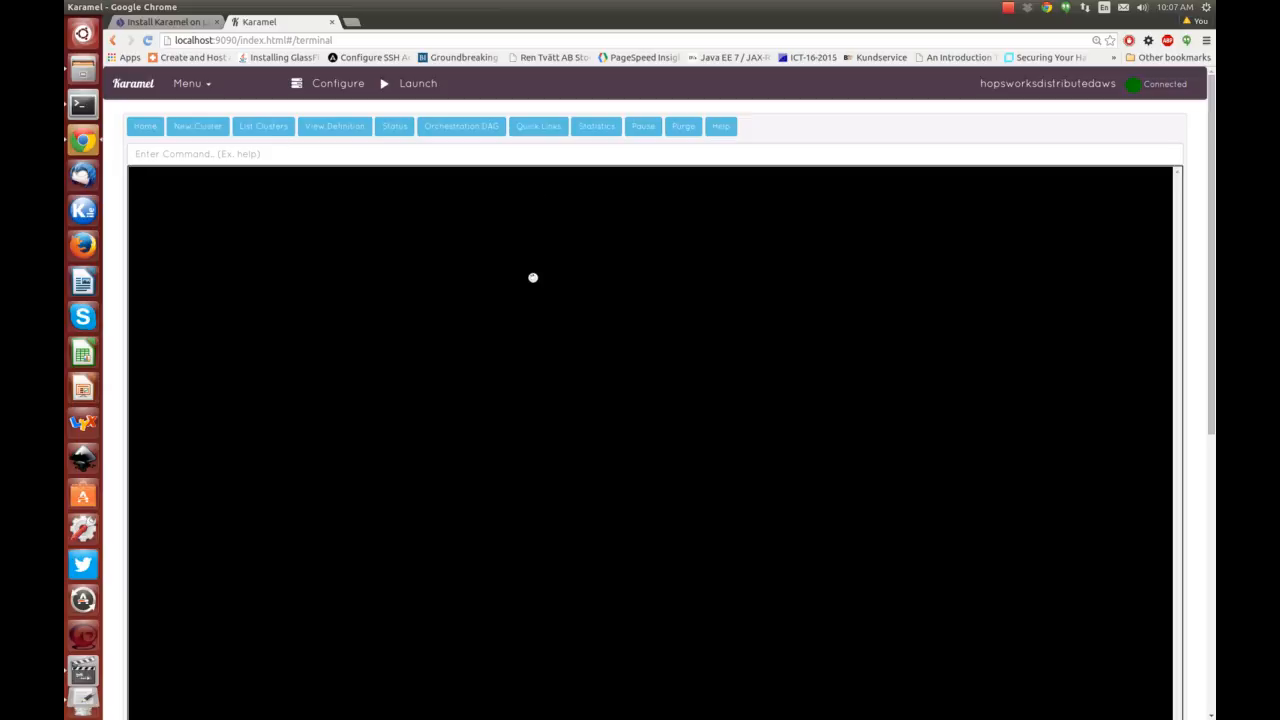
Display the orchestration DAG of install tasks and zoom in and out on it.
click(460, 127)
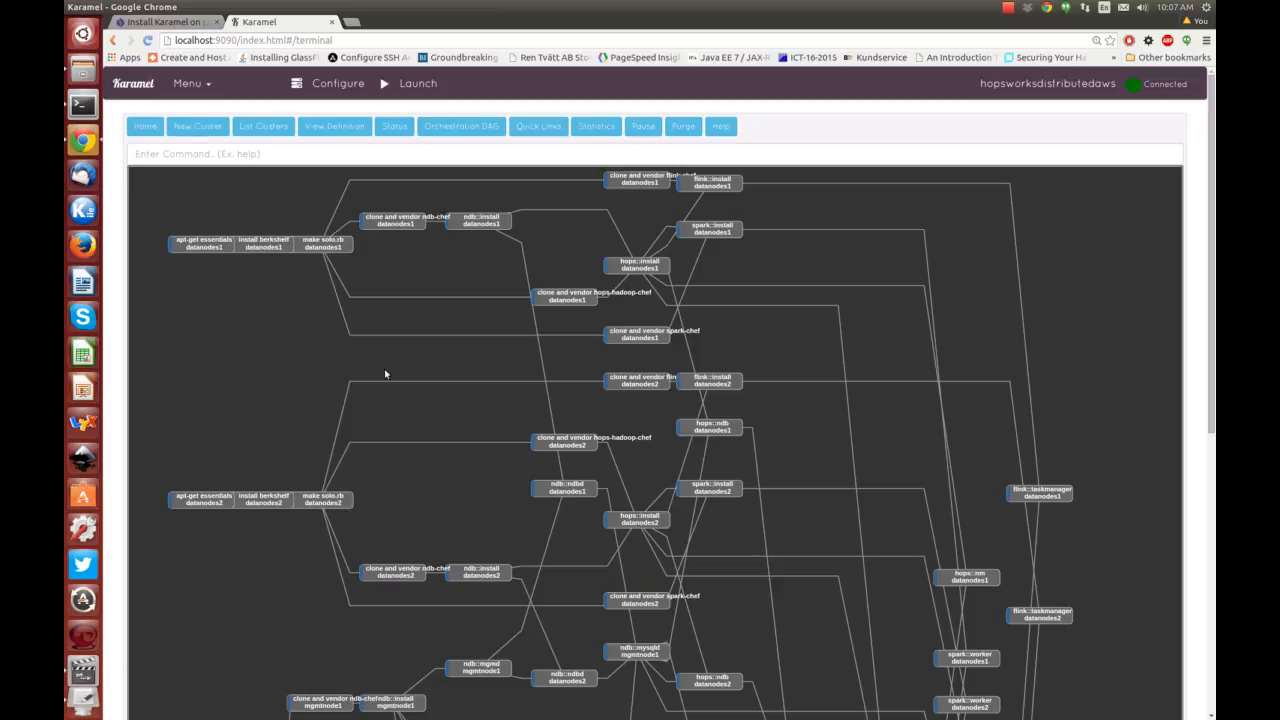
scroll(532, 367, down, 5)
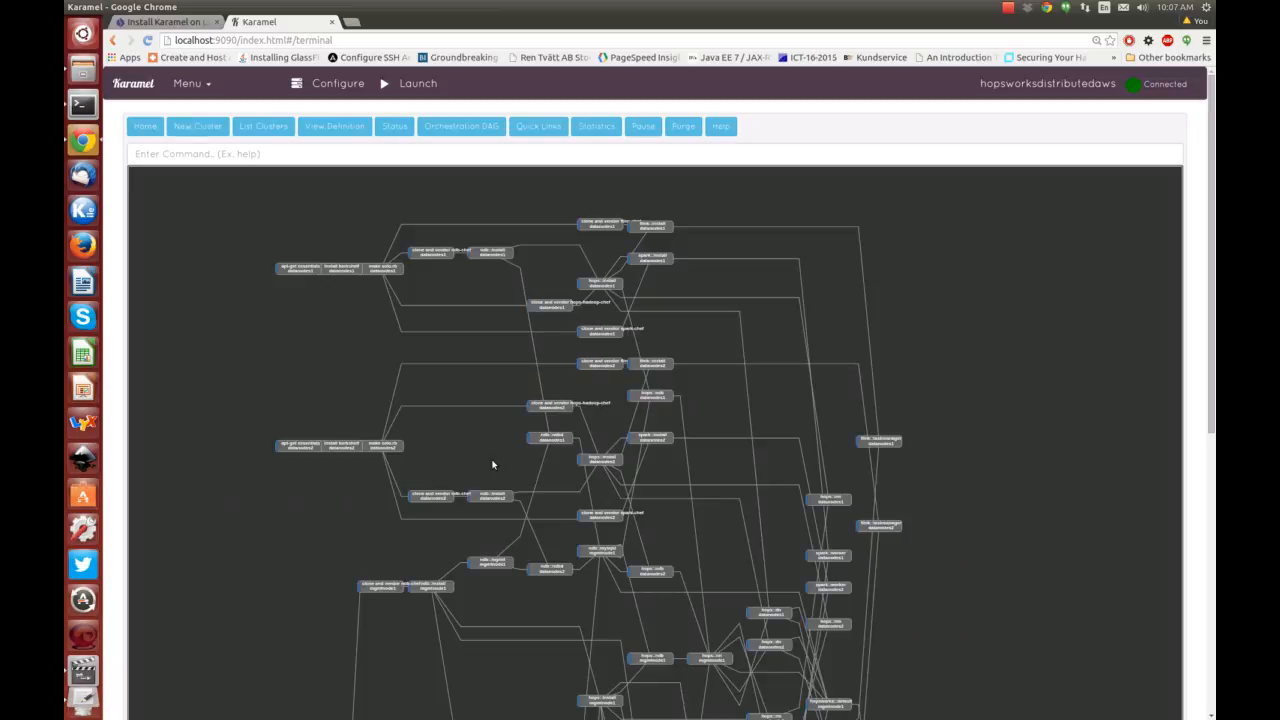
scroll(492, 464, down, 3)
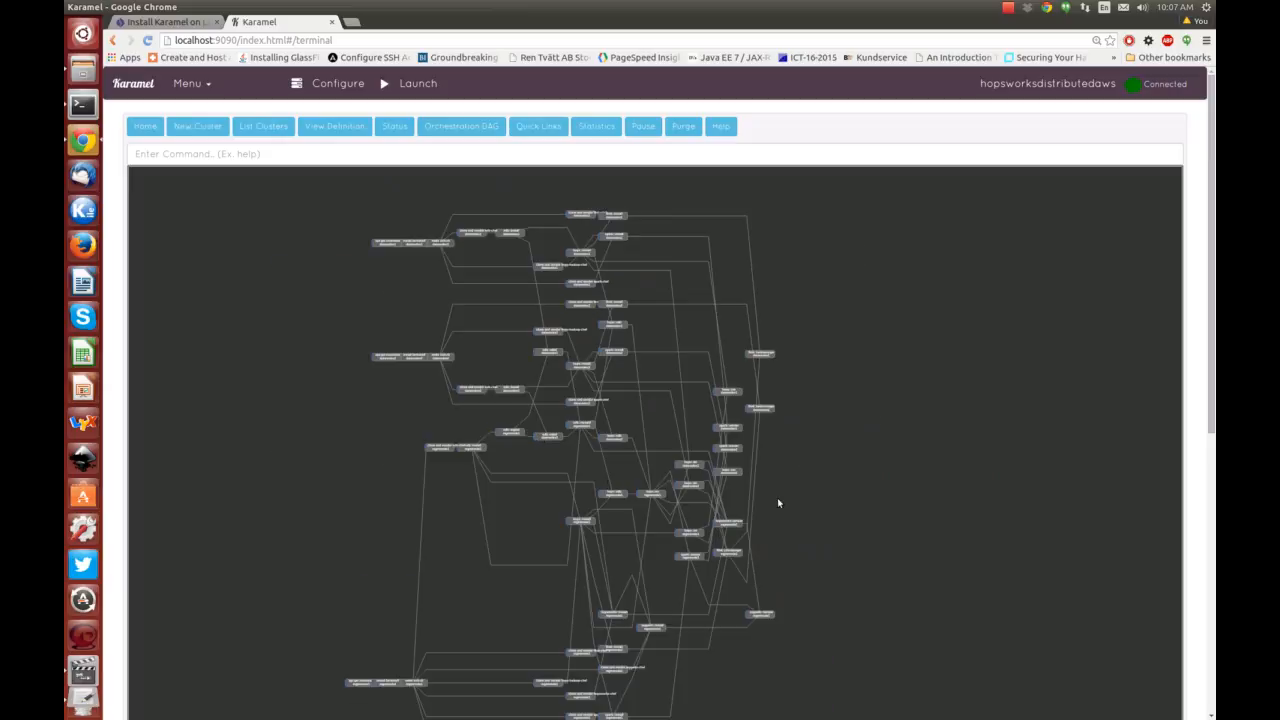
scroll(810, 495, down, 2)
scroll(363, 240, up, 5)
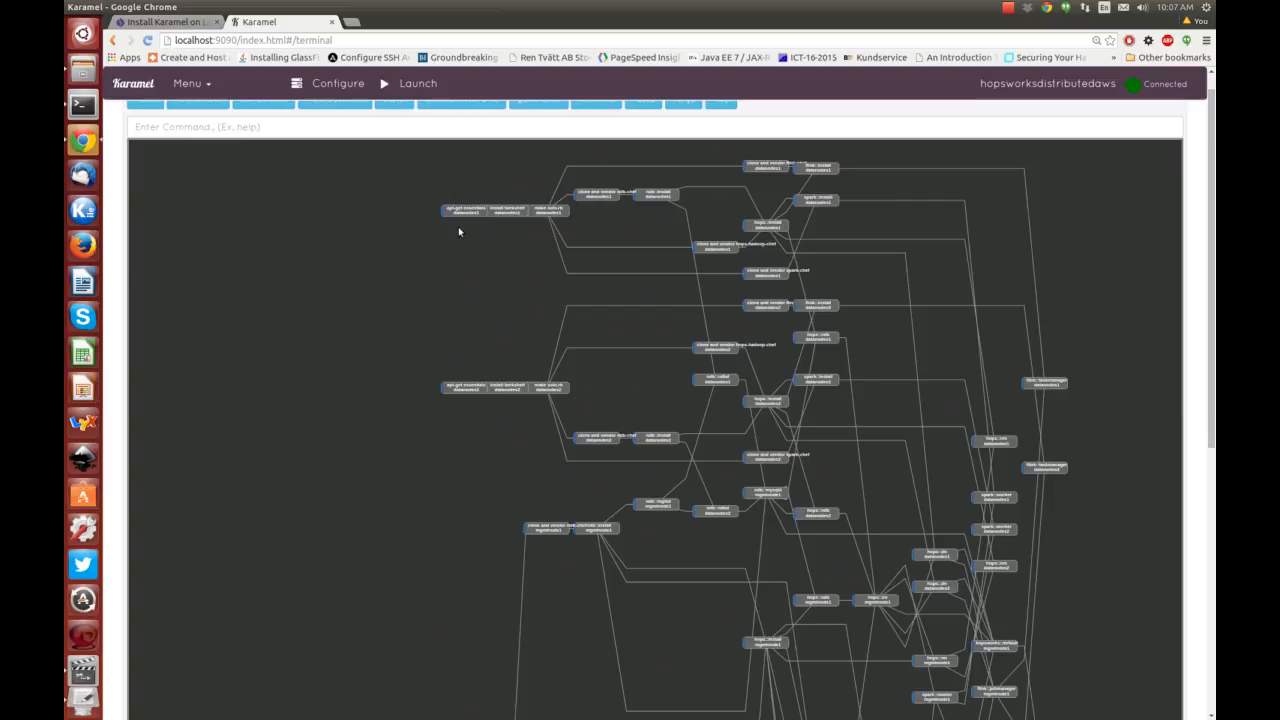
scroll(474, 354, up, 2)
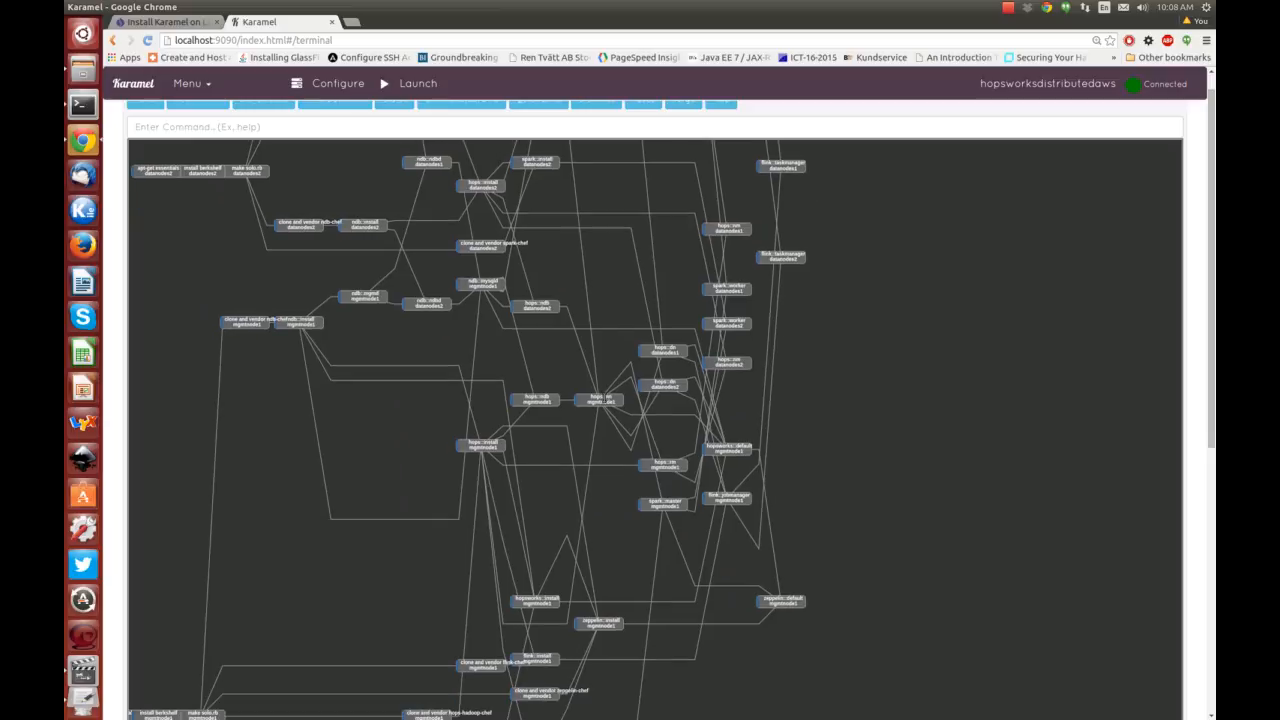
scroll(605, 400, up, 5)
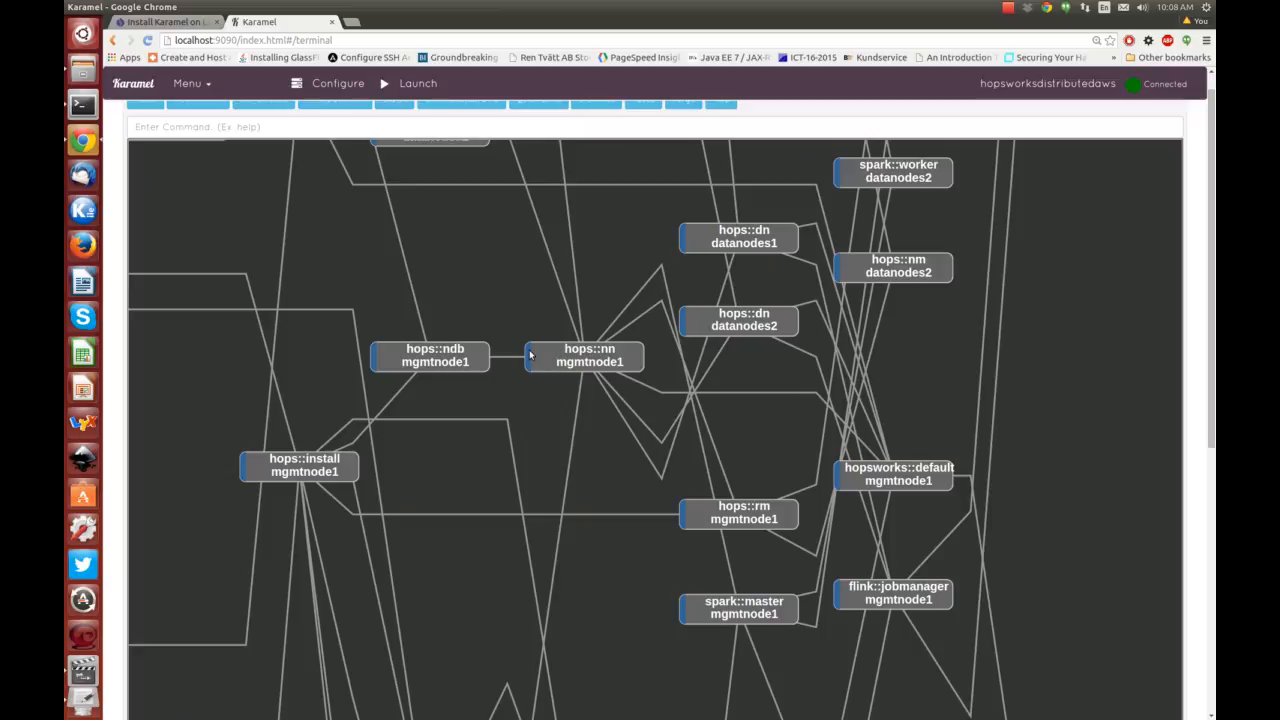
scroll(500, 348, down, 2)
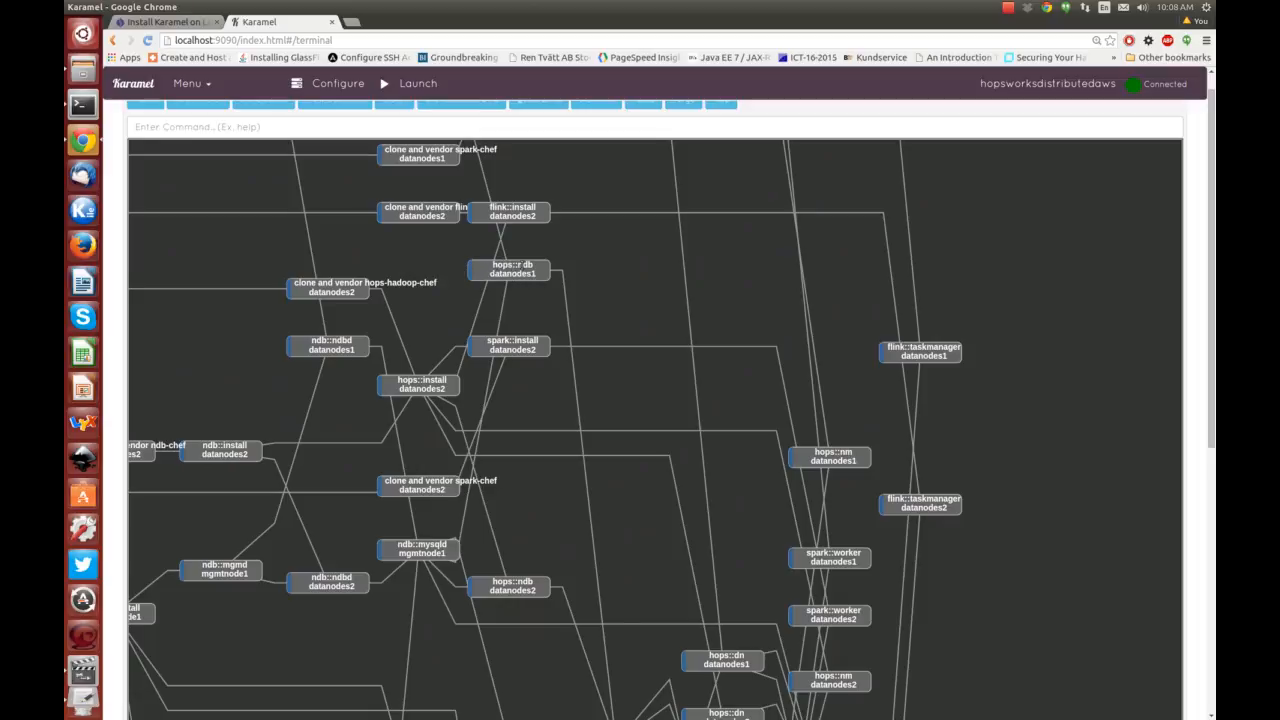
Pan the graph to the datanode and mgmtnode1 tasks, then show the install status report.
drag(652, 522, 605, 417)
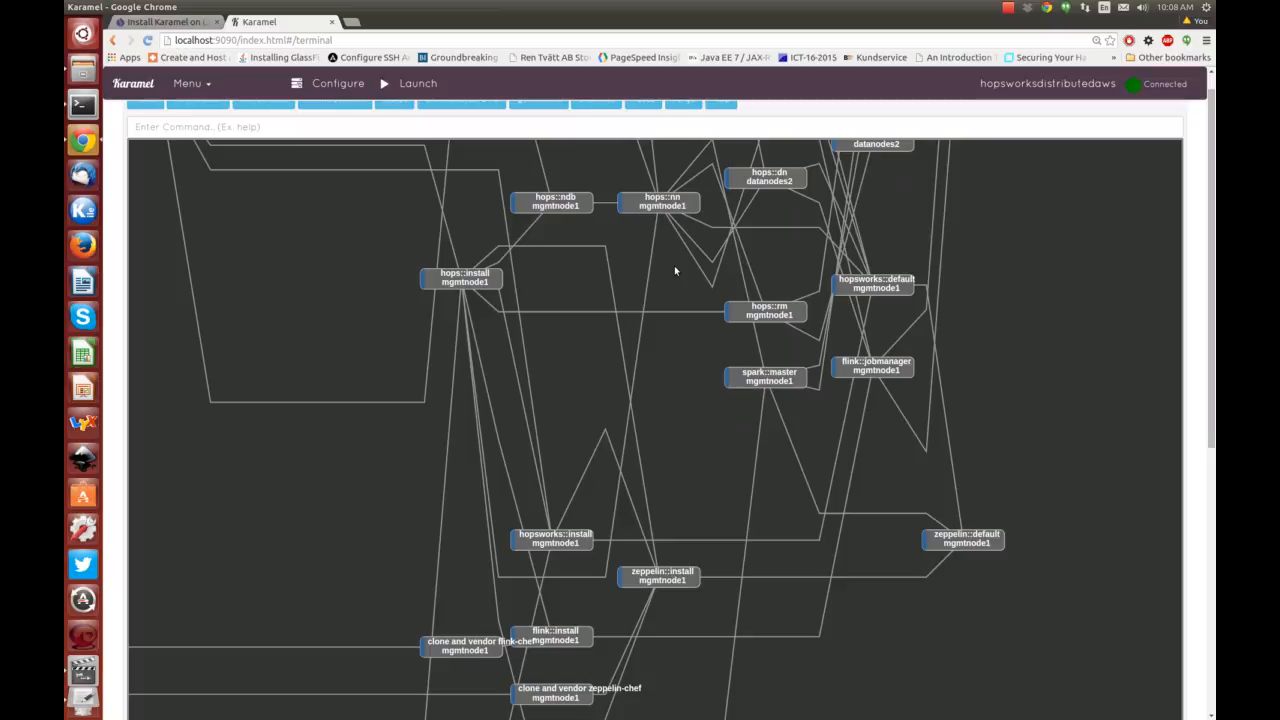
drag(691, 261, 505, 571)
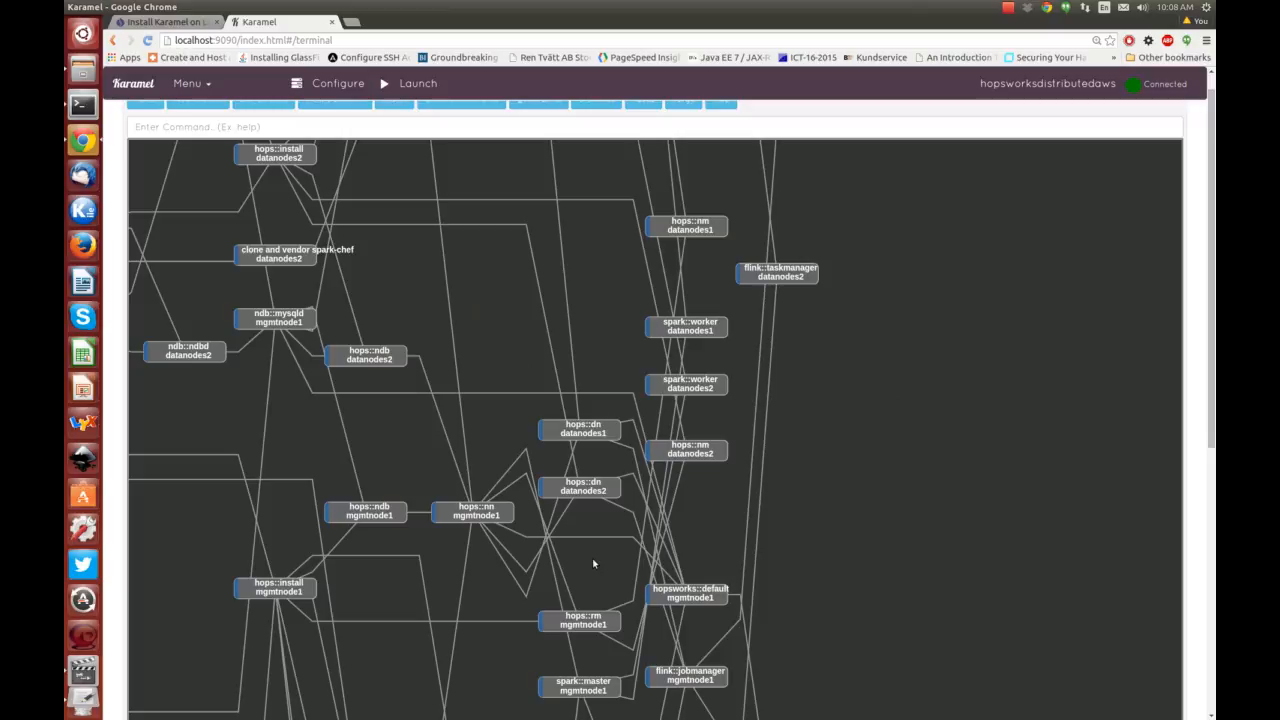
scroll(349, 449, down, 5)
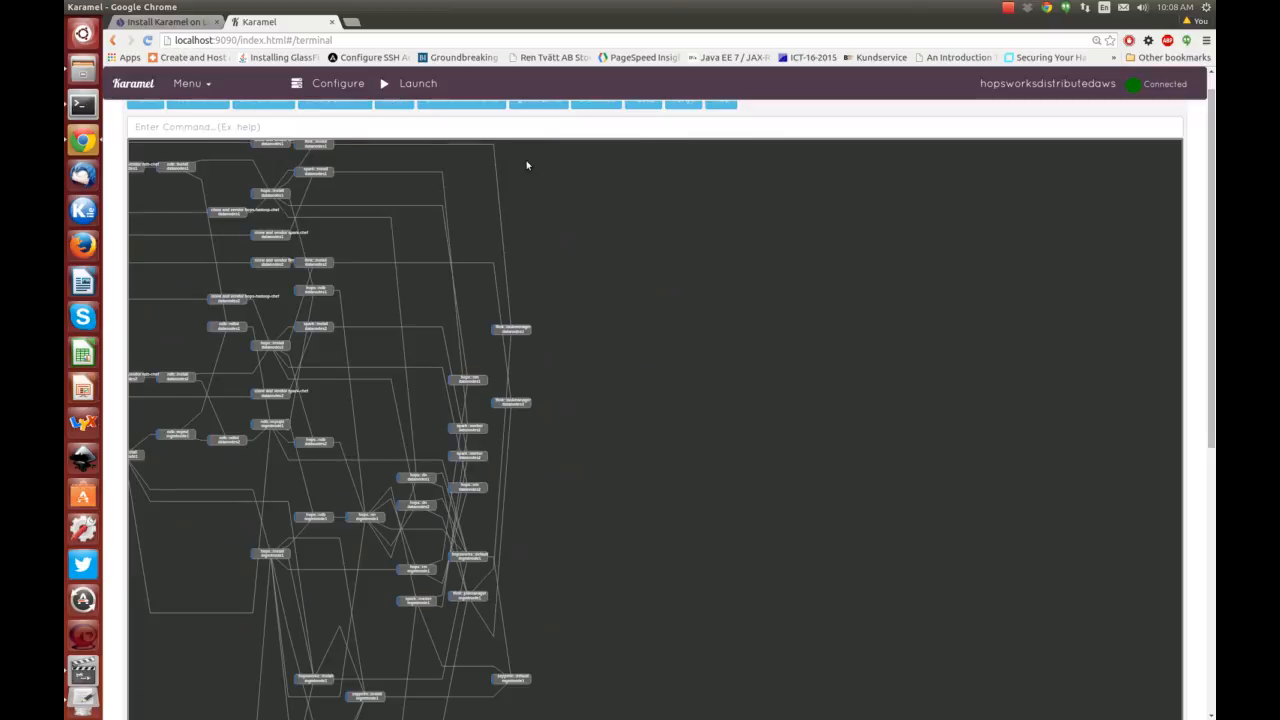
scroll(420, 140, up, 1)
click(394, 126)
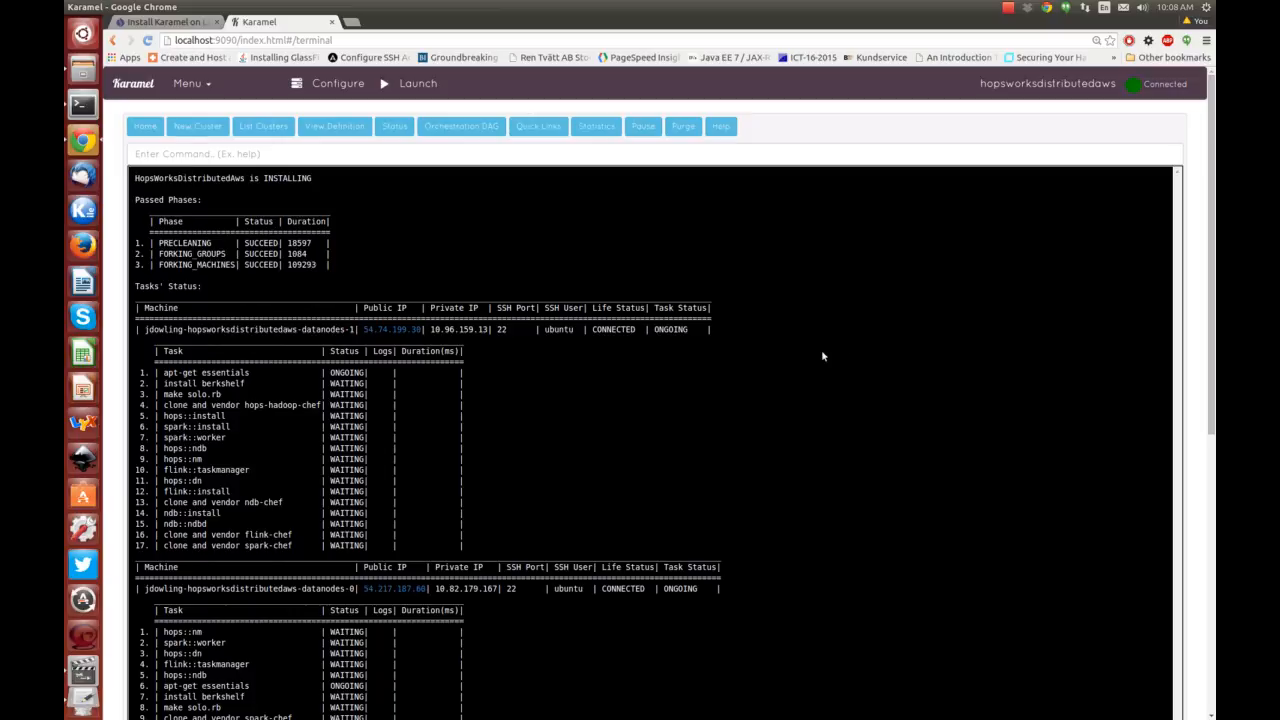
scroll(792, 358, down, 3)
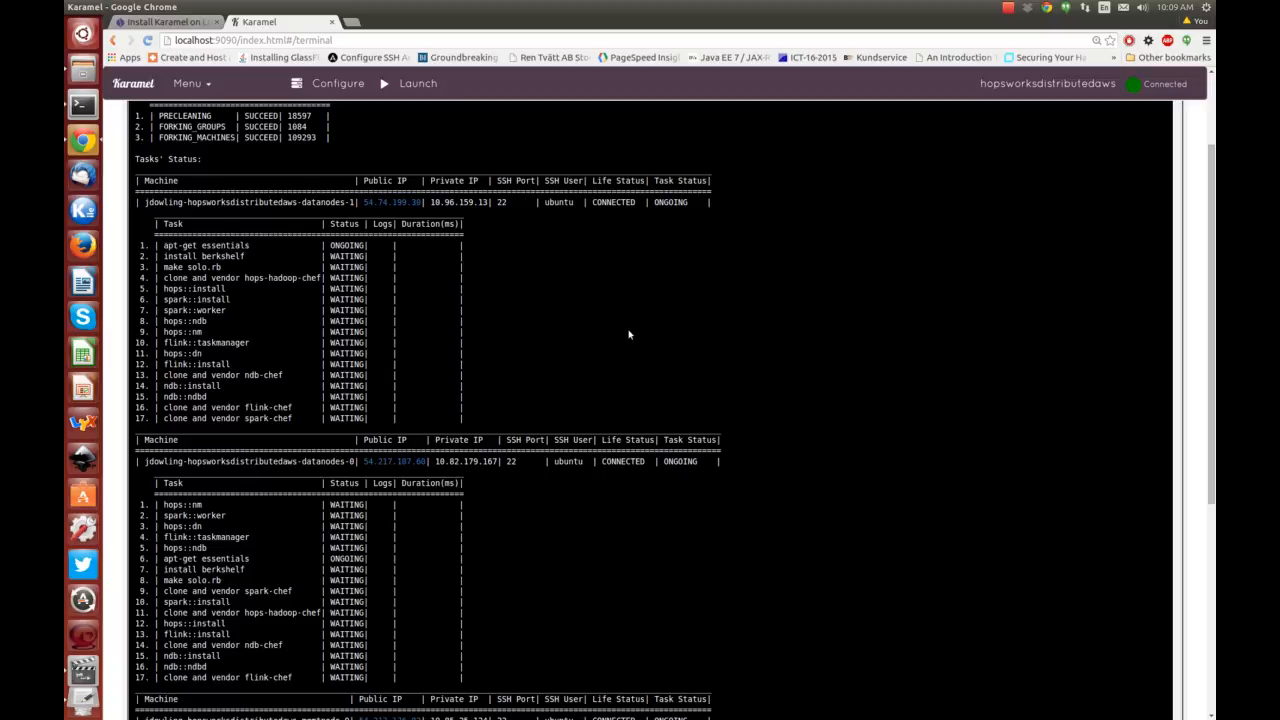
drag(638, 309, 668, 467)
scroll(668, 467, up, 3)
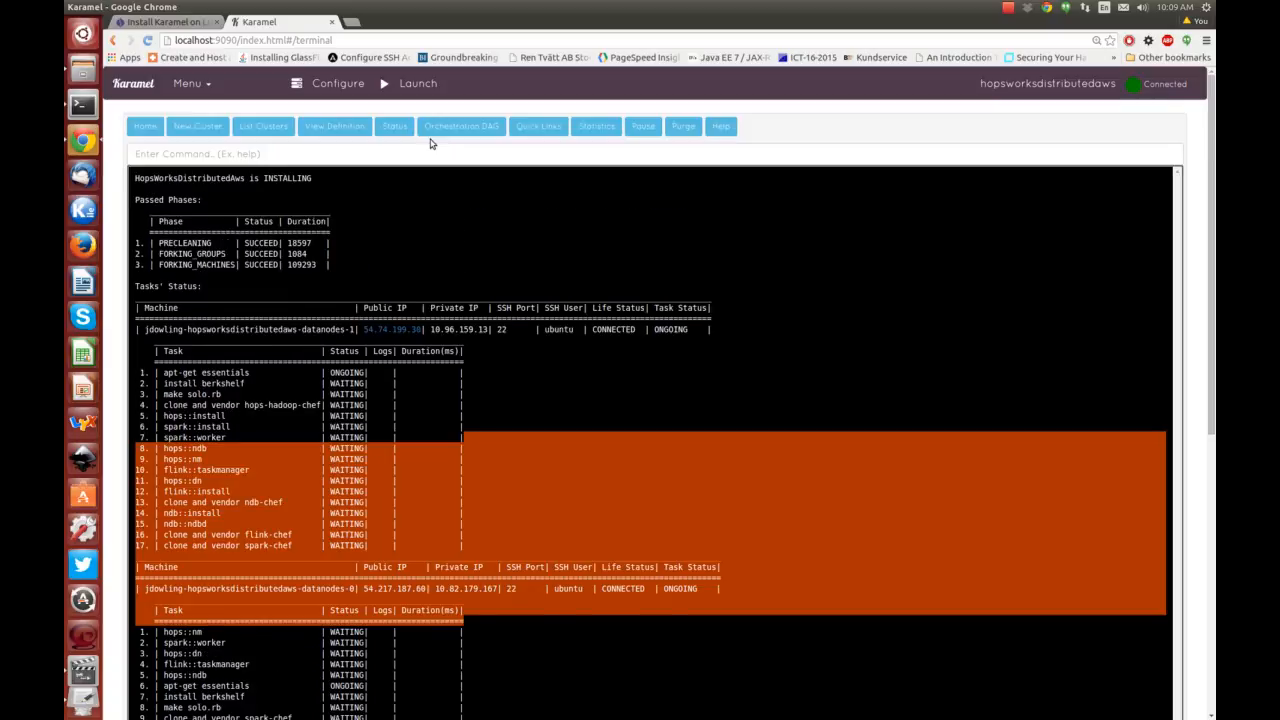
scroll(563, 409, down, 5)
scroll(565, 410, up, 3)
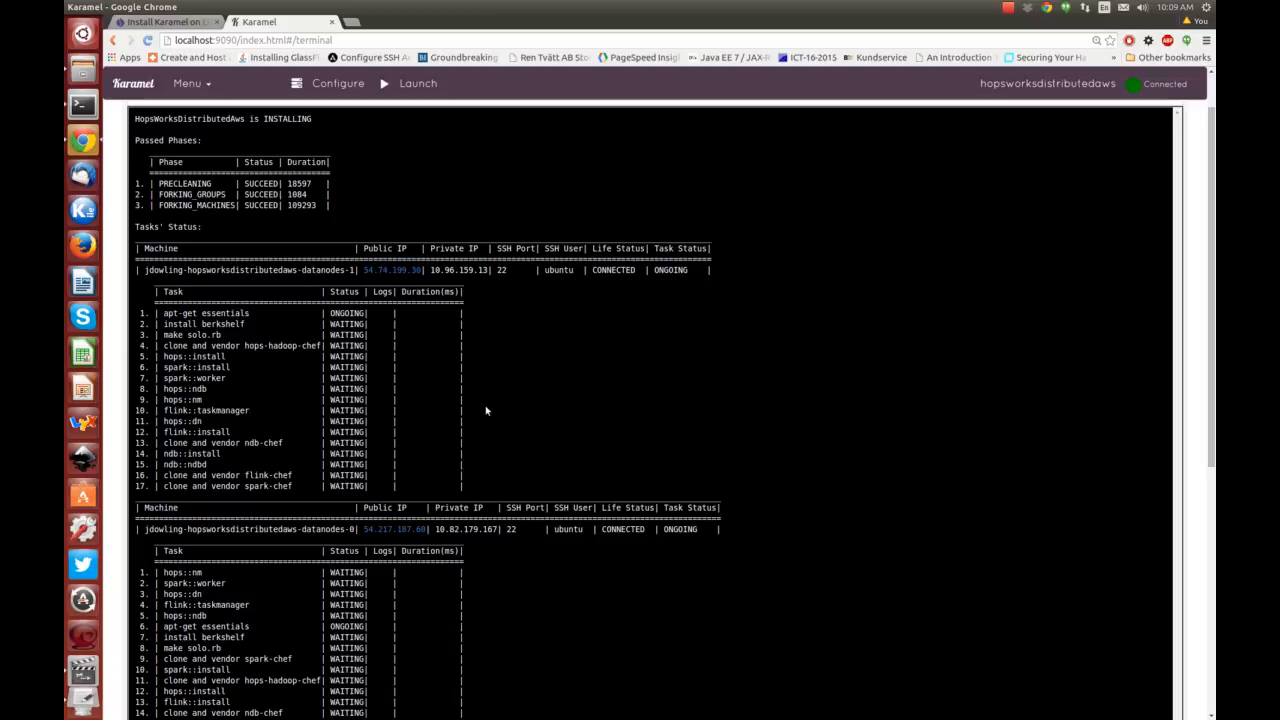
scroll(581, 282, up, 2)
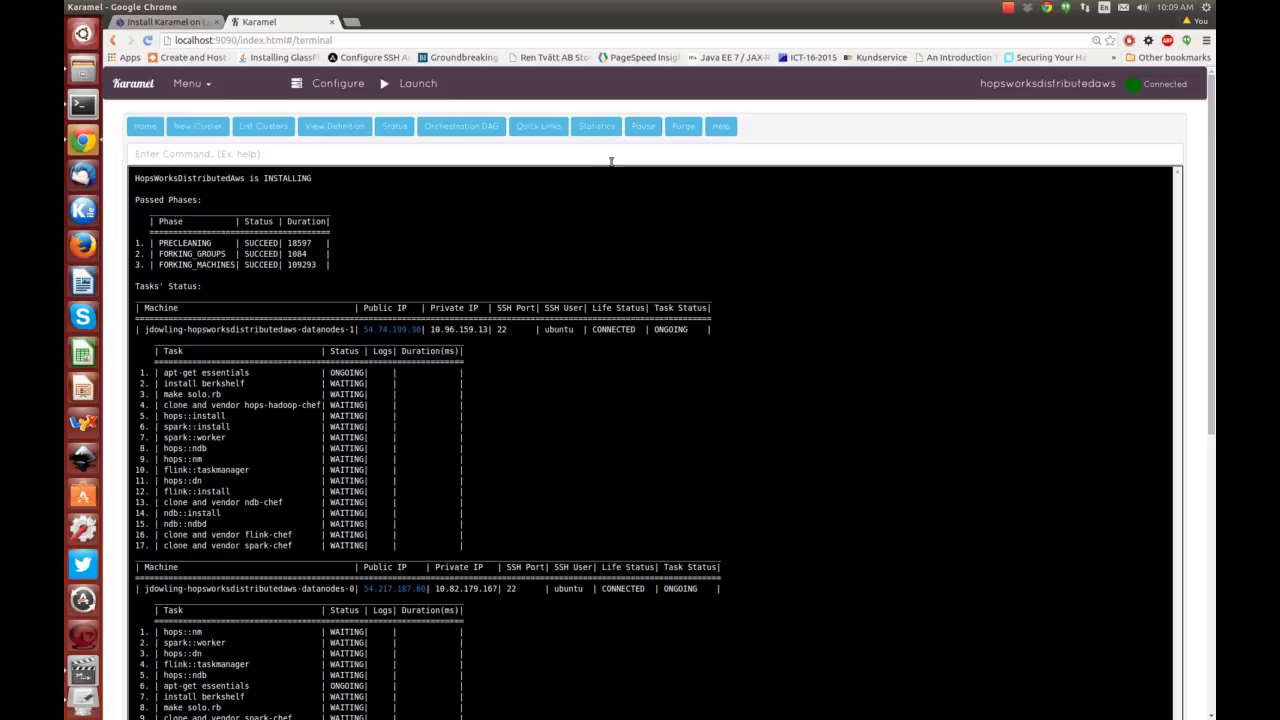
click(538, 126)
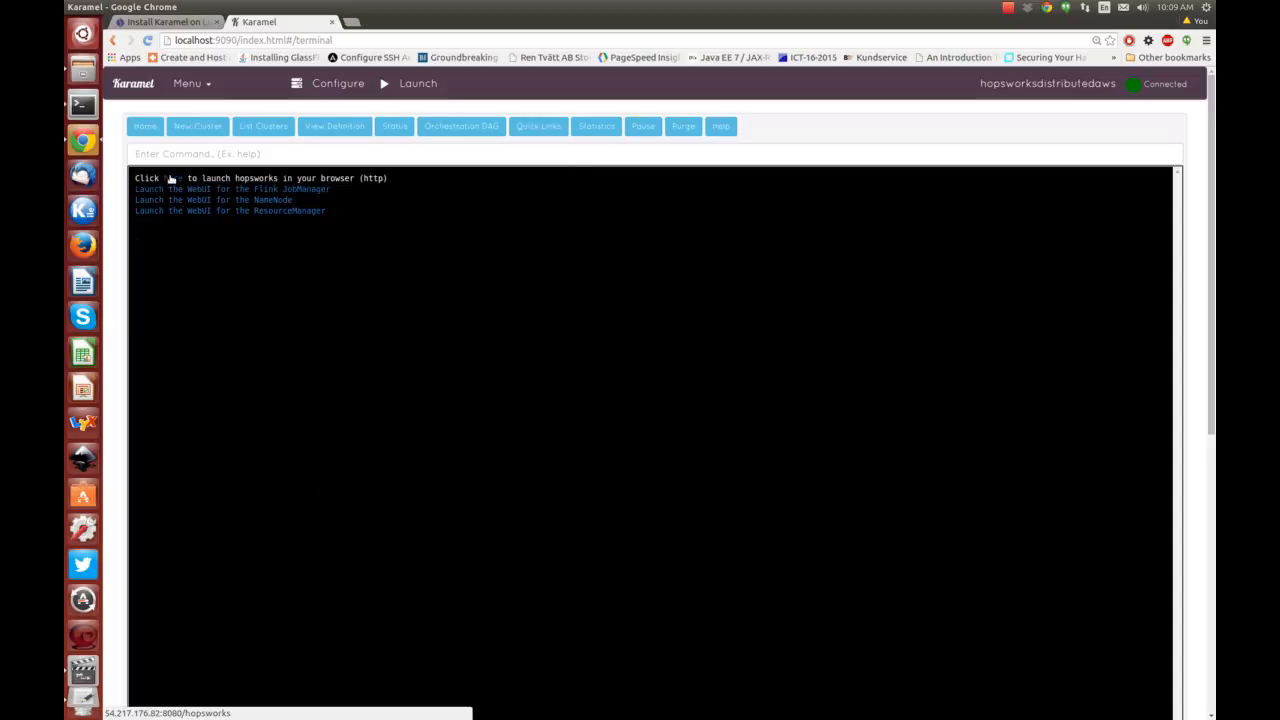
click(170, 178)
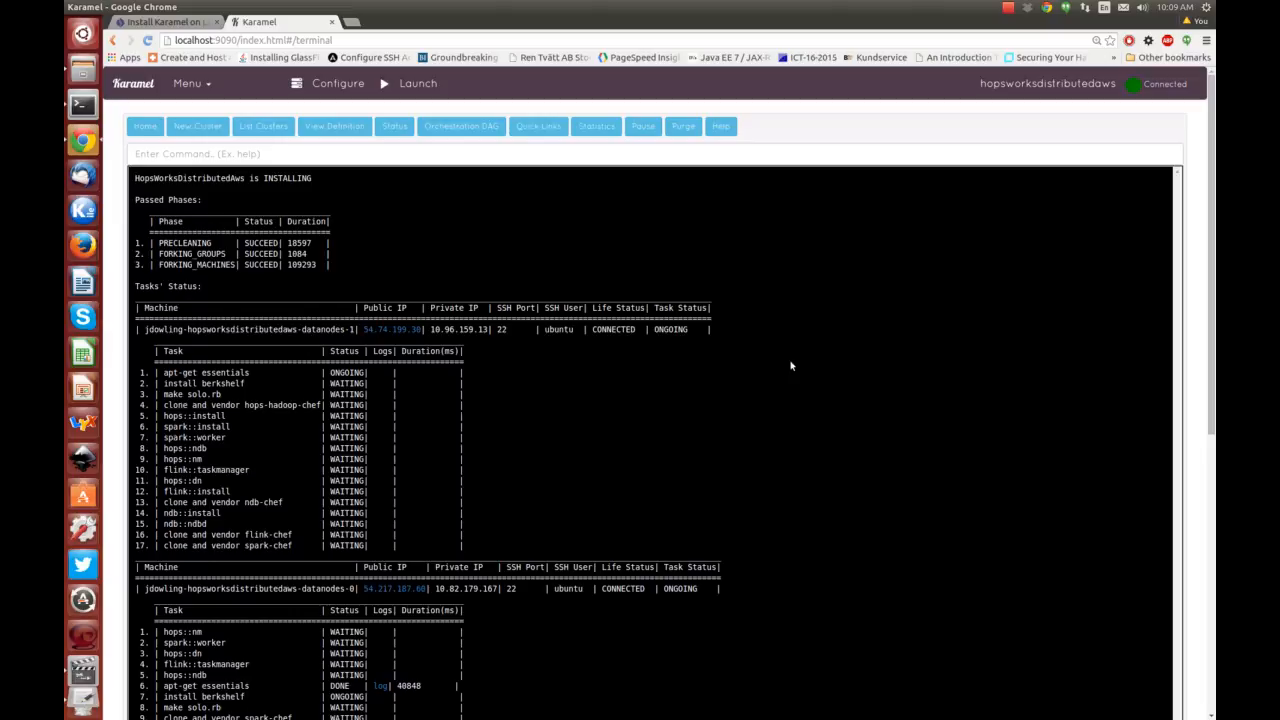
Review the status output: cluster INSTALLED, INSTALLING phase succeeded (1392243), all datanode tasks DONE.
scroll(791, 360, down, 2)
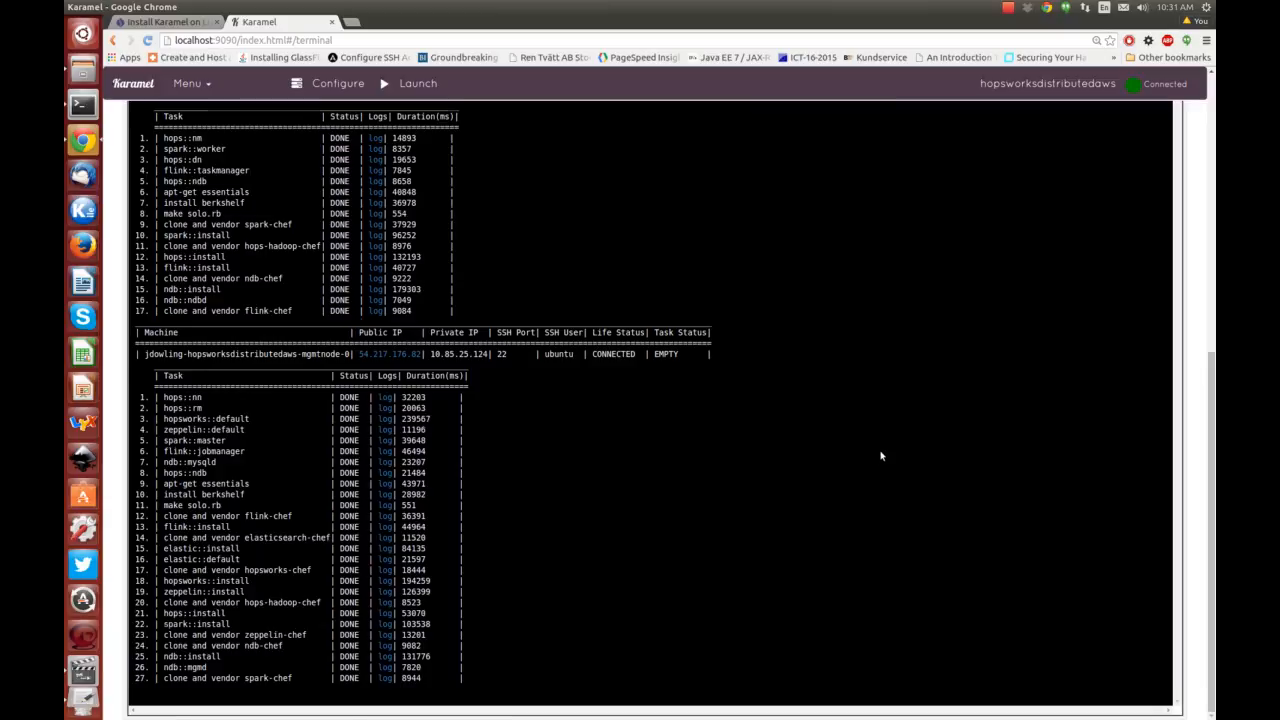
scroll(848, 434, up, 5)
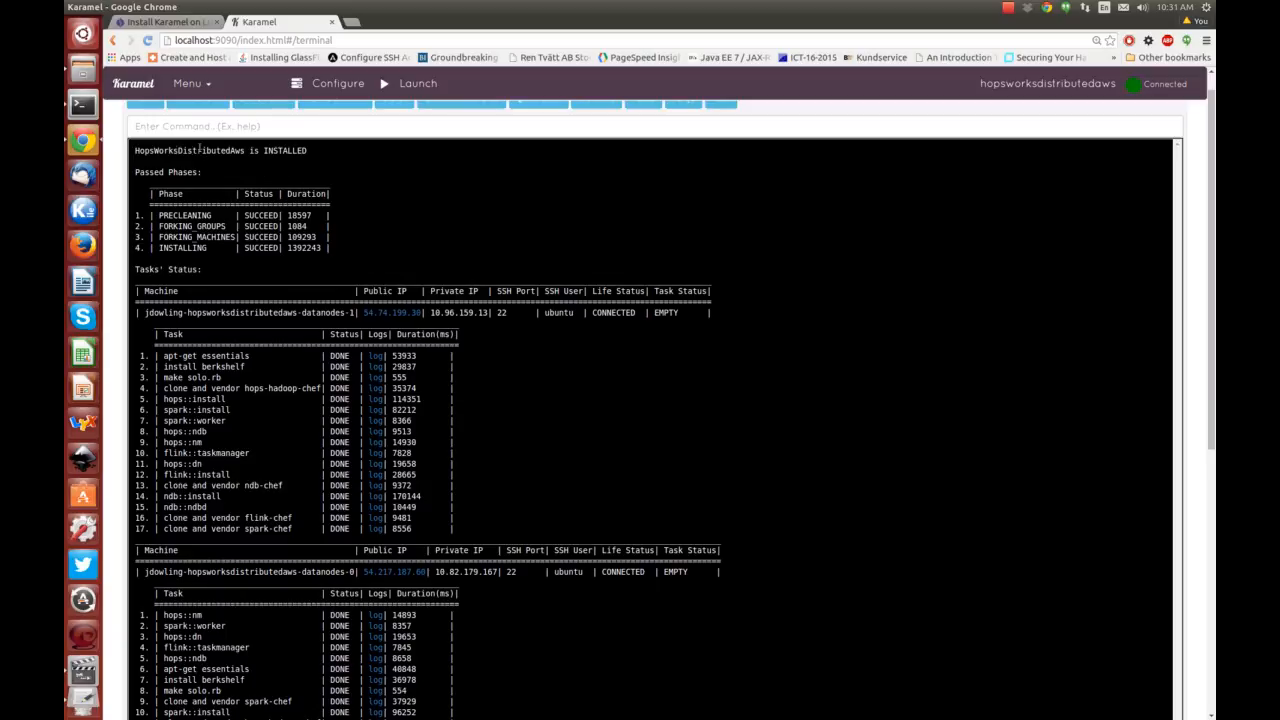
scroll(736, 403, down, 2)
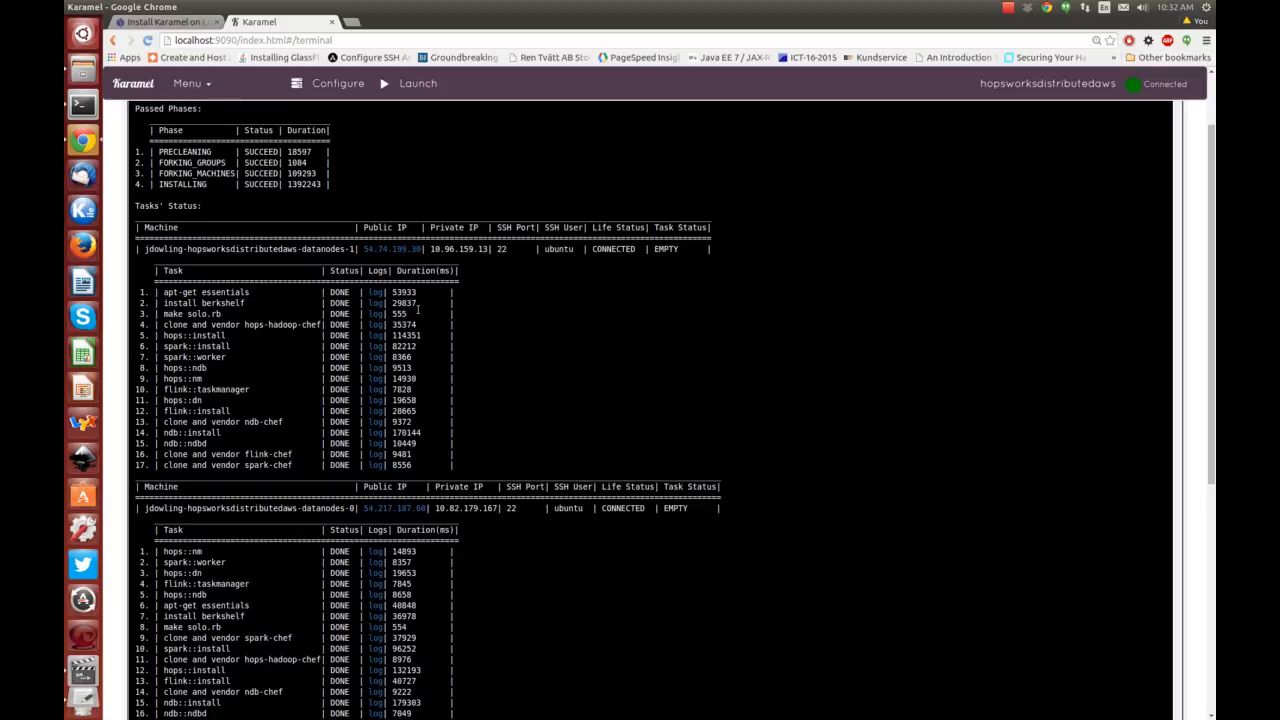
scroll(789, 413, up, 2)
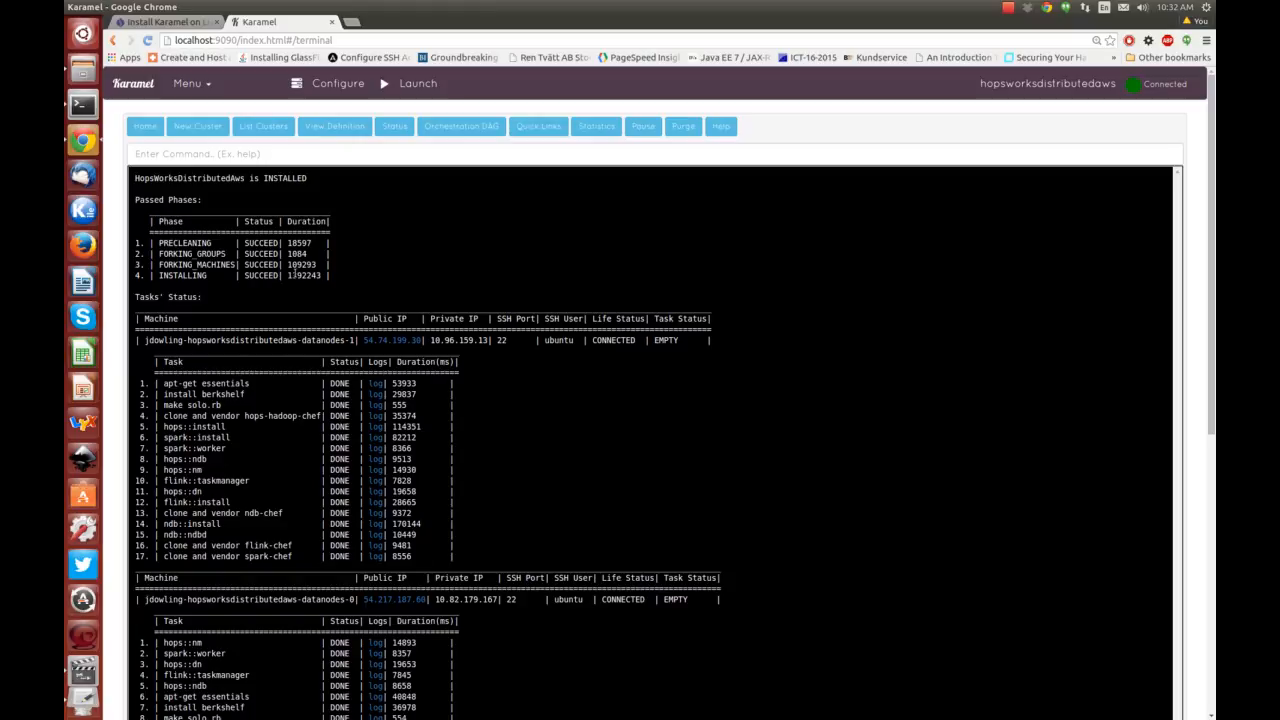
Open the ResourceManager, NameNode and Flink JobManager UIs and HopsWorks login from Quick Links.
click(538, 127)
click(292, 211)
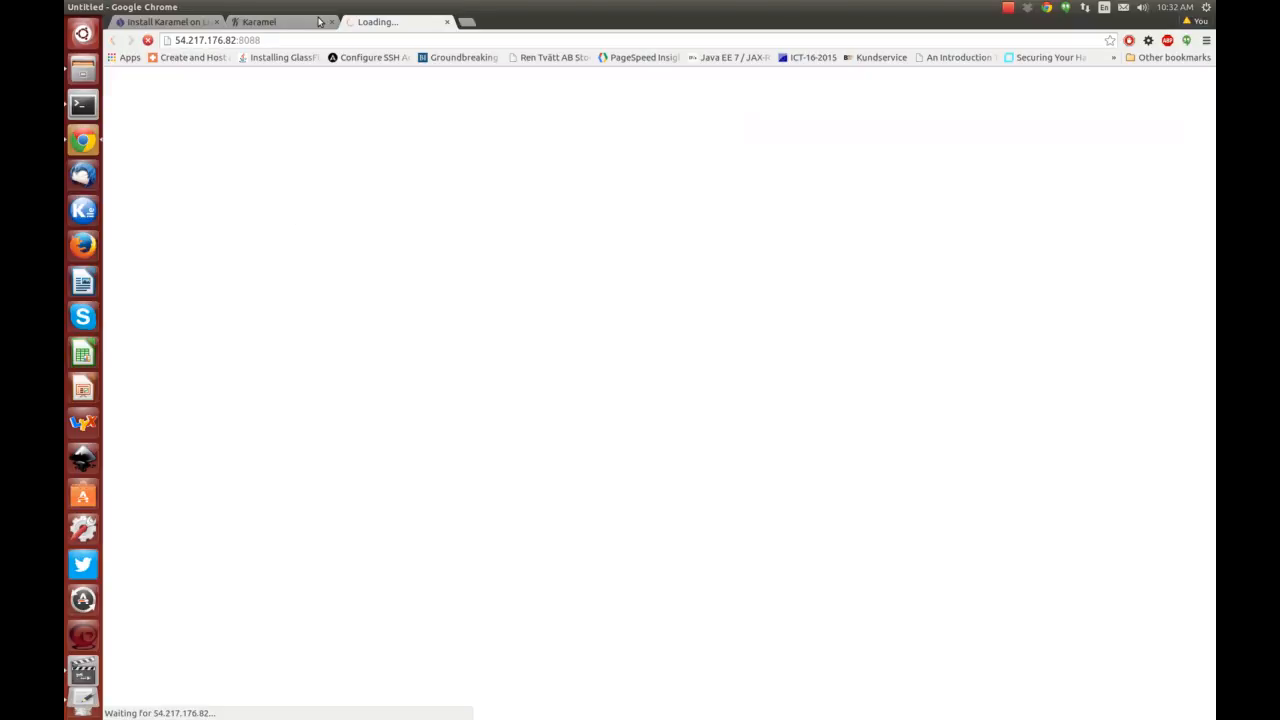
click(285, 22)
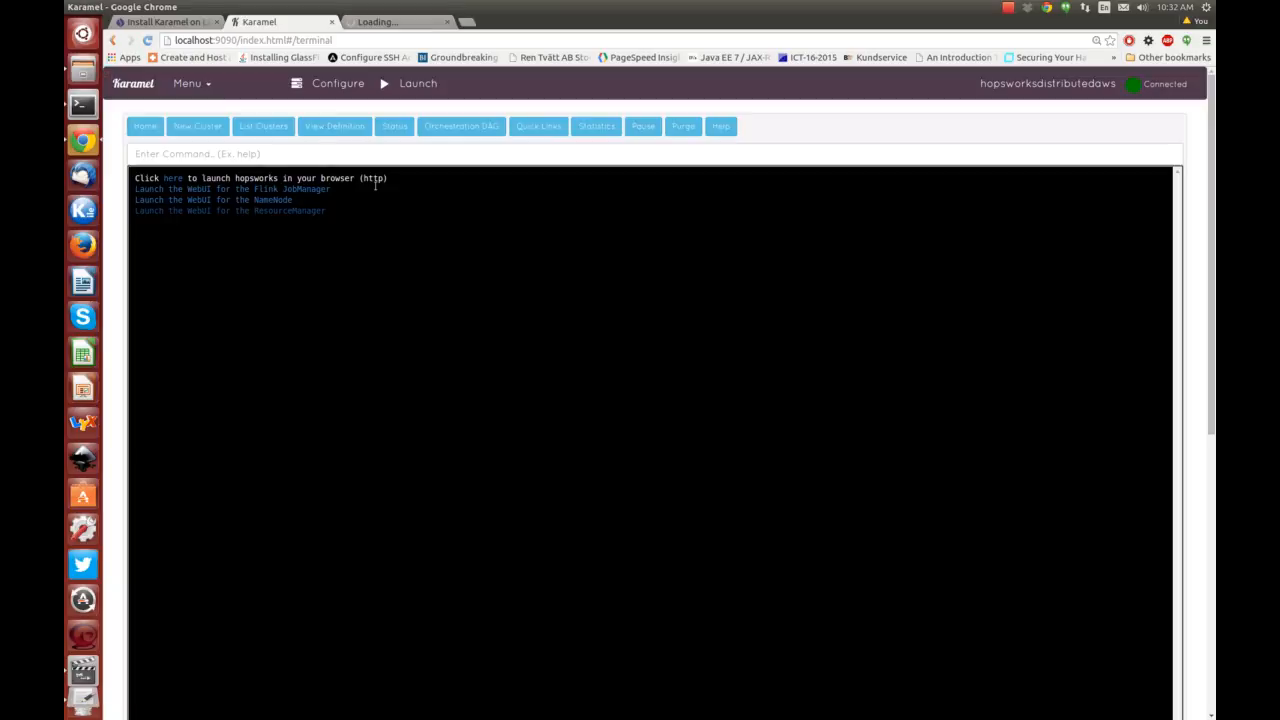
click(286, 200)
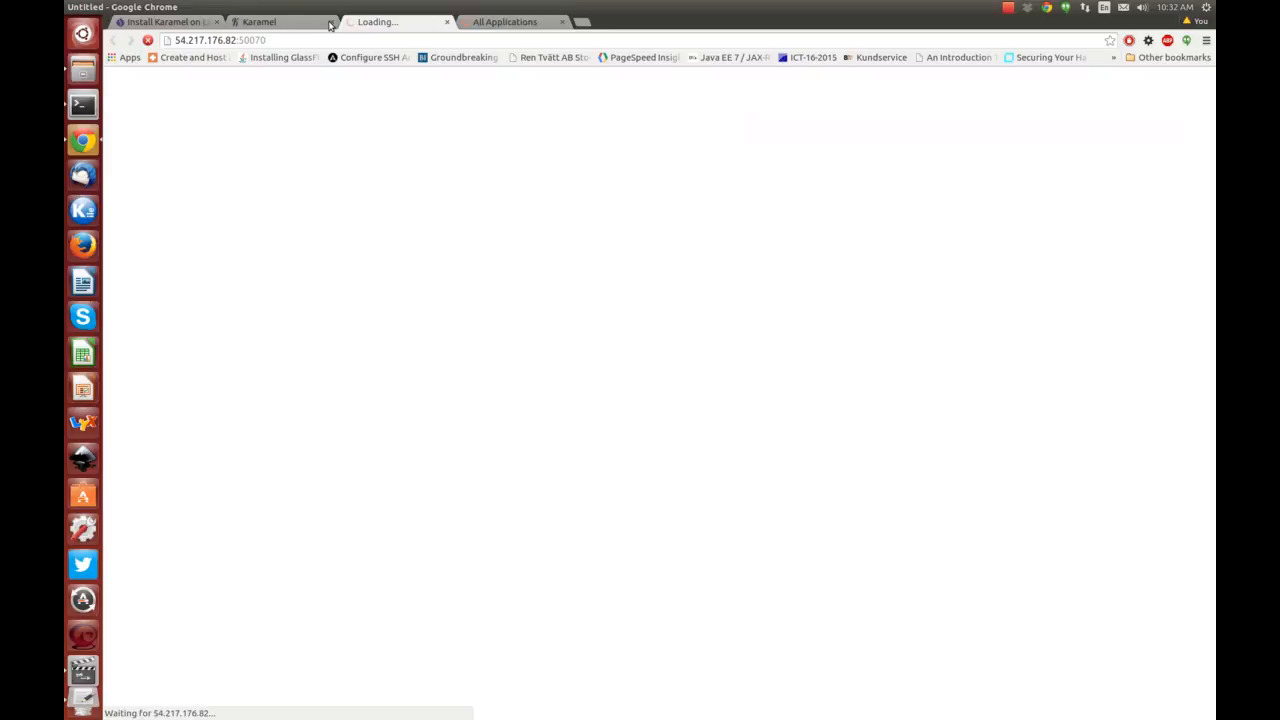
click(330, 24)
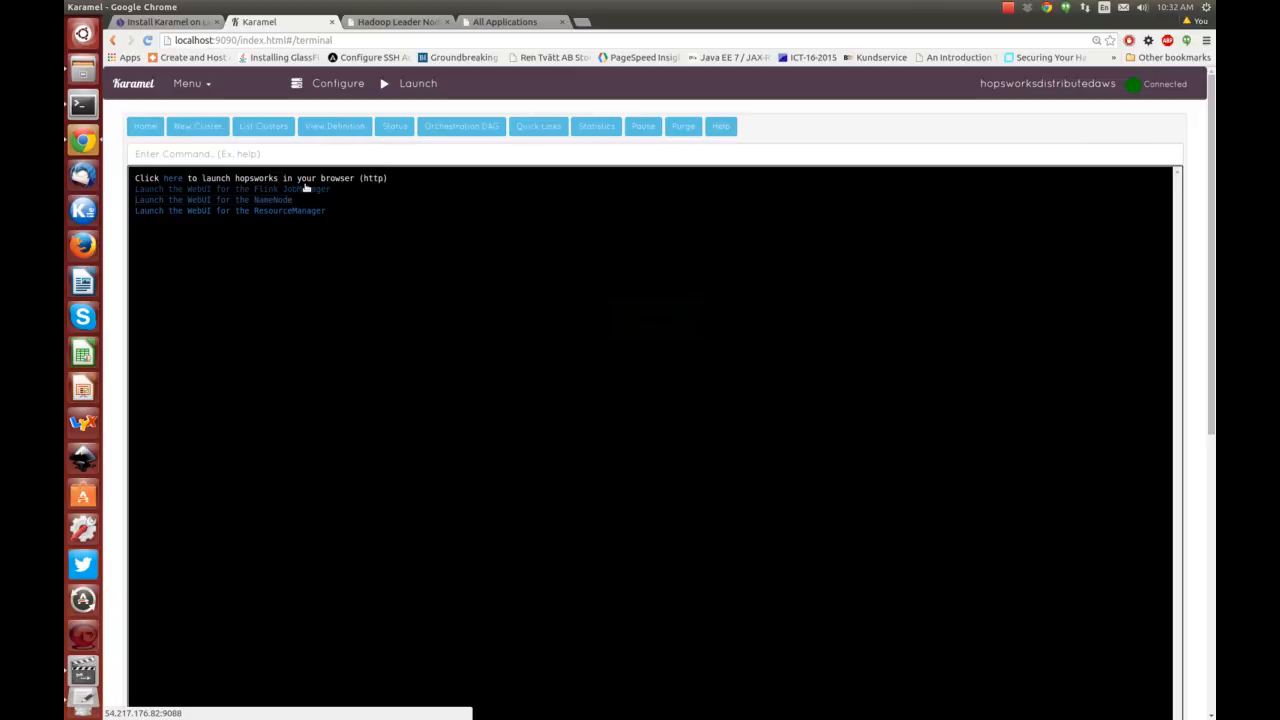
click(312, 188)
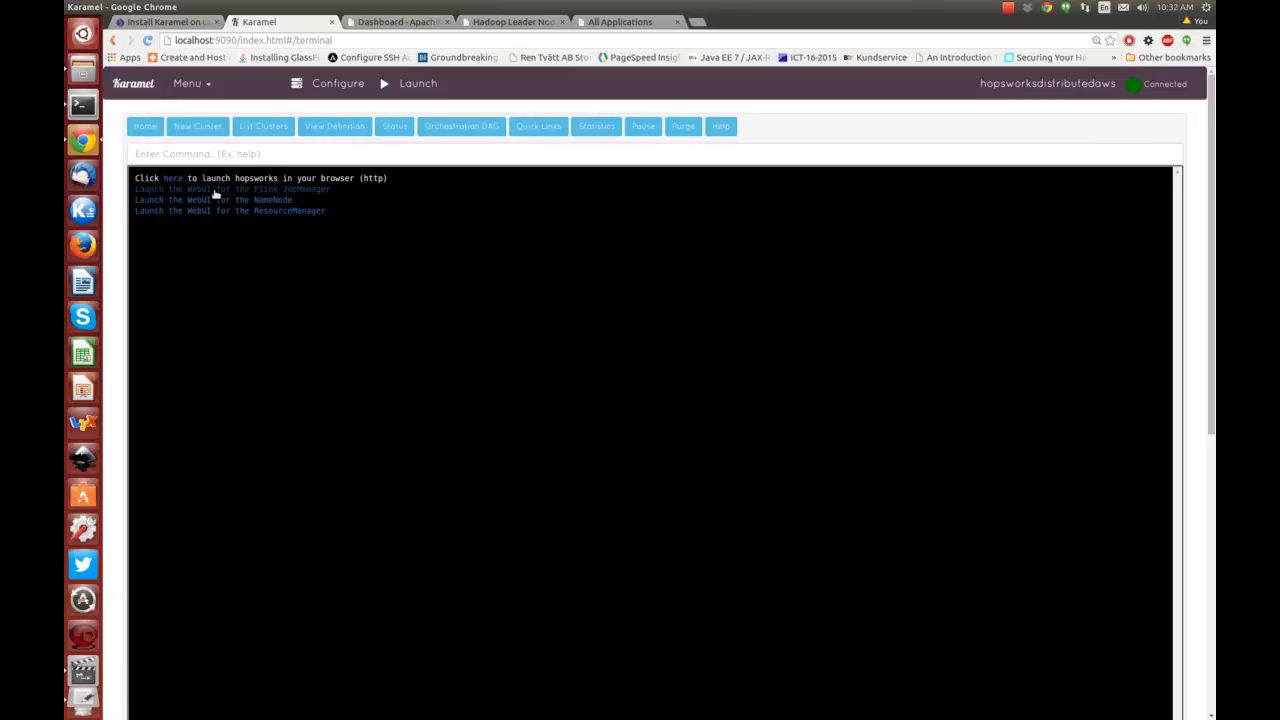
click(175, 180)
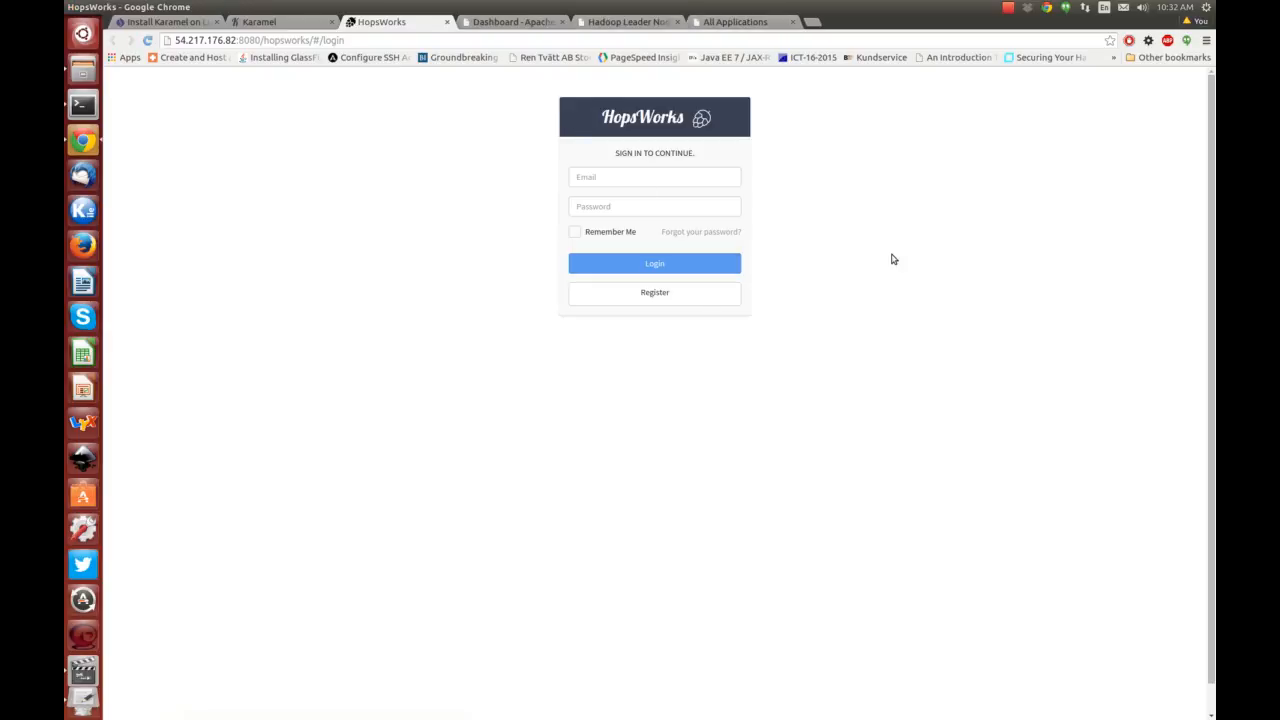
Glance at the NameNode and applications tabs, then sign in to HopsWorks with the admin e-mail and password.
click(638, 26)
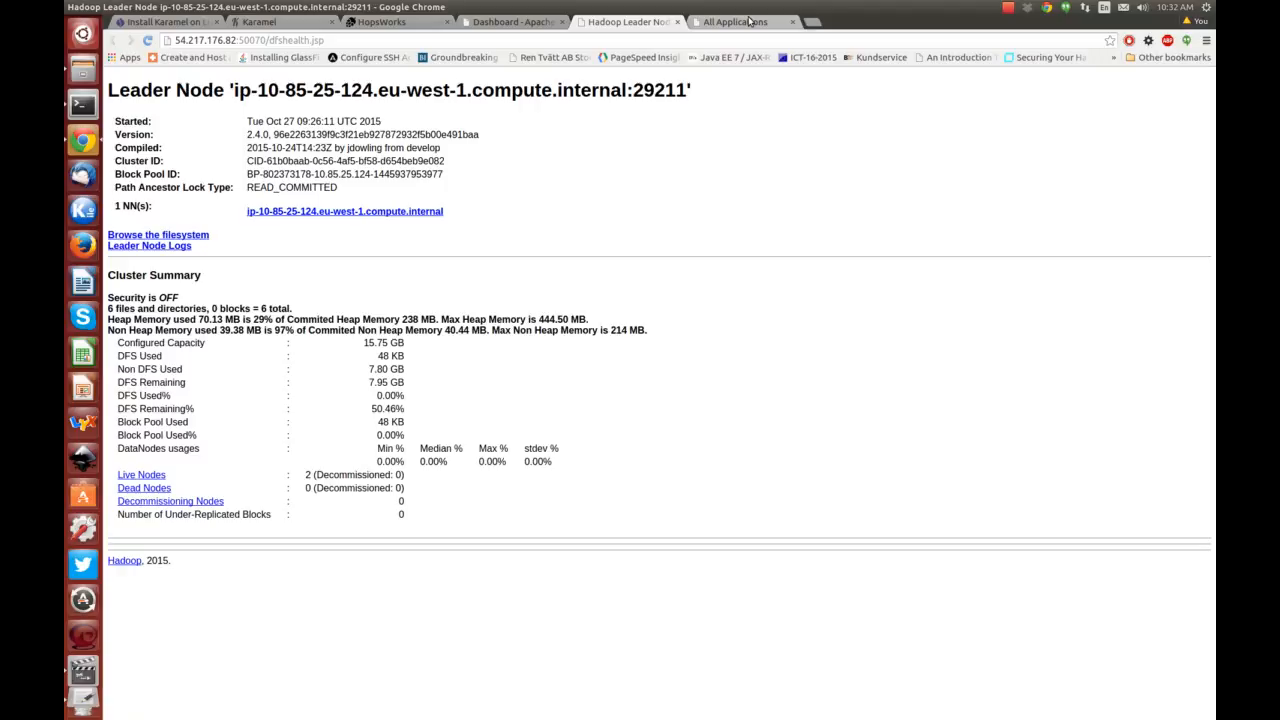
click(748, 21)
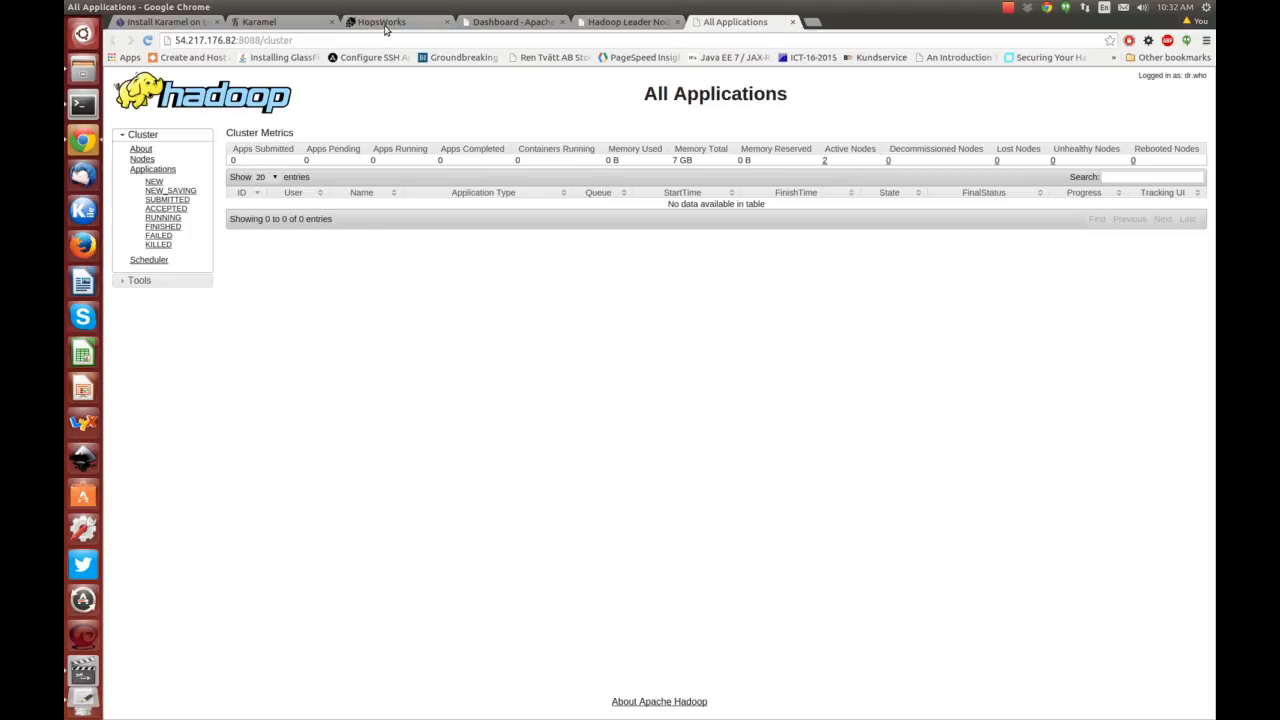
click(385, 22)
key(Tab)
text(admi)
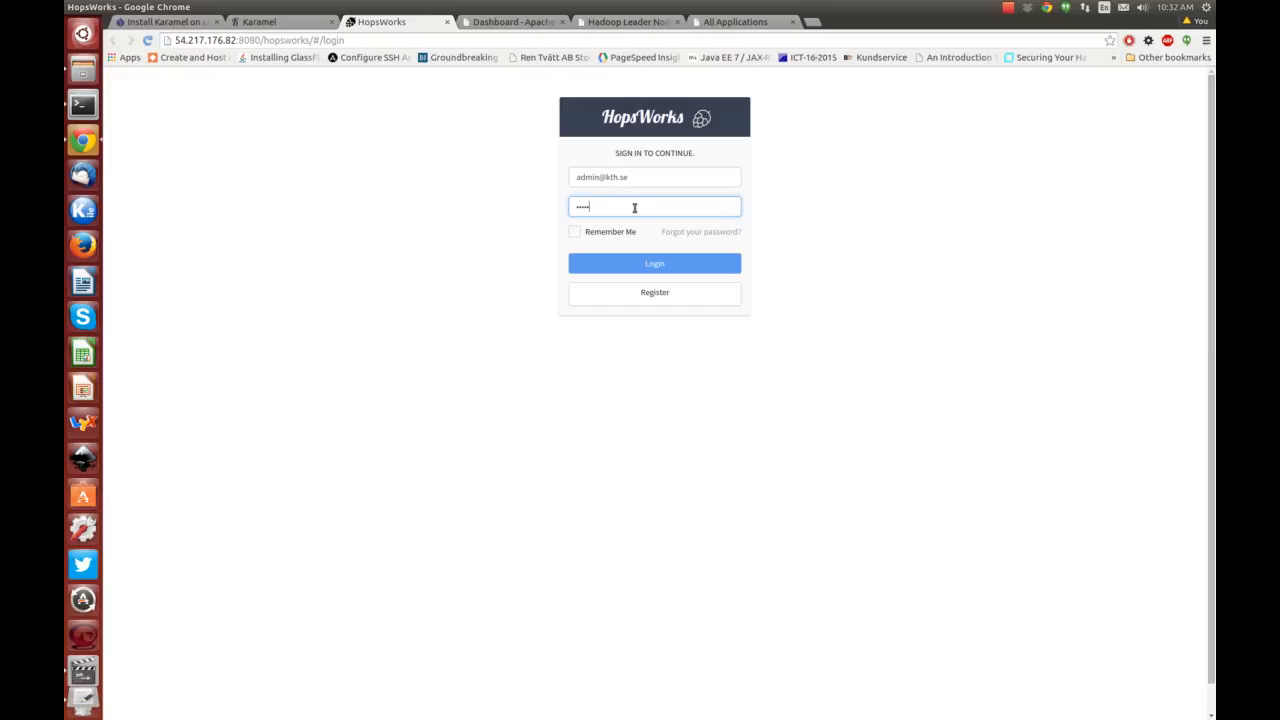
key(Return)
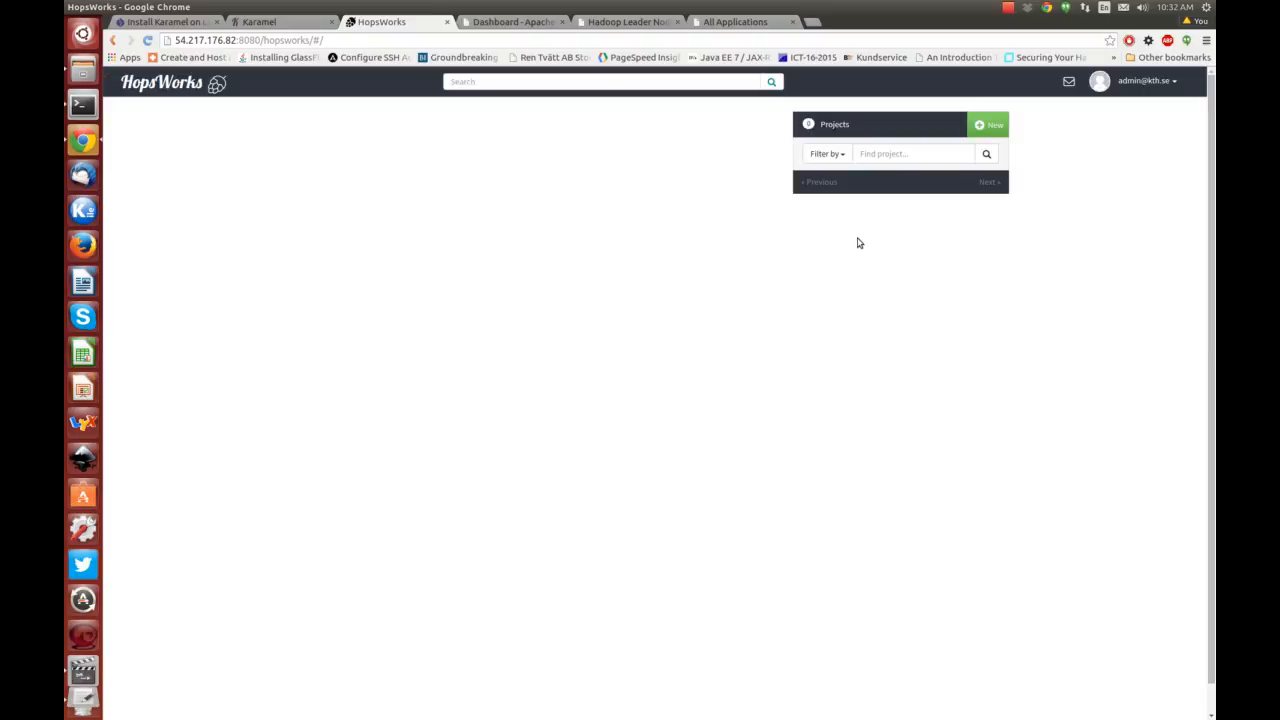